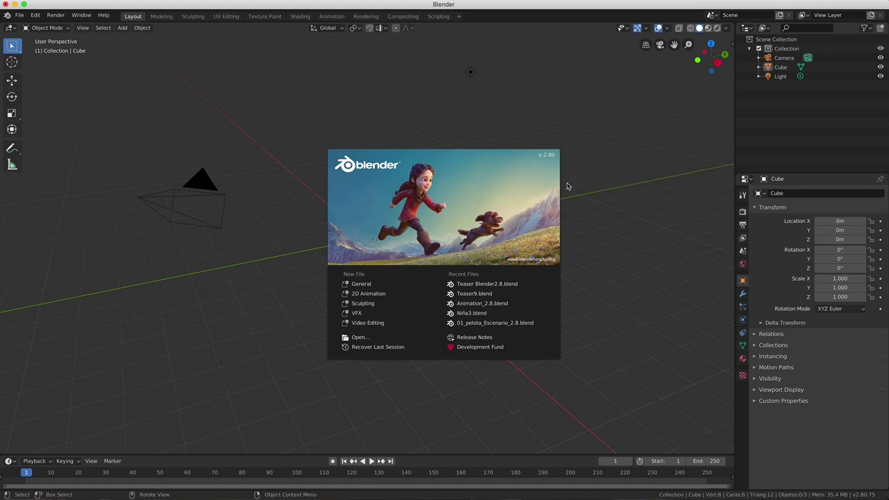
Close the splash screen and select the cube, then the light, then the camera.
click(585, 199)
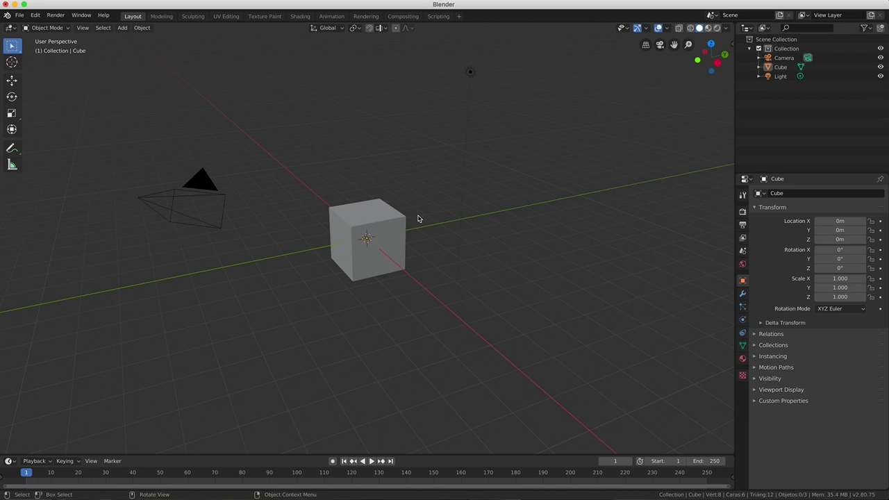
click(406, 224)
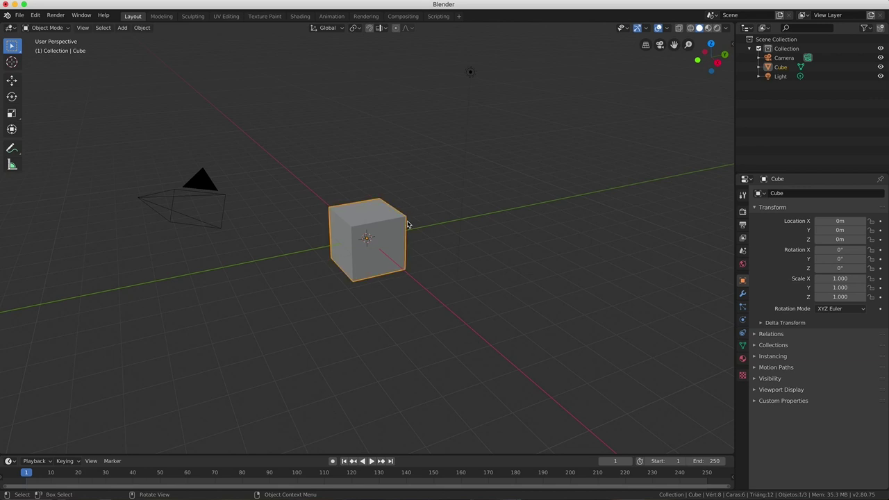
click(470, 73)
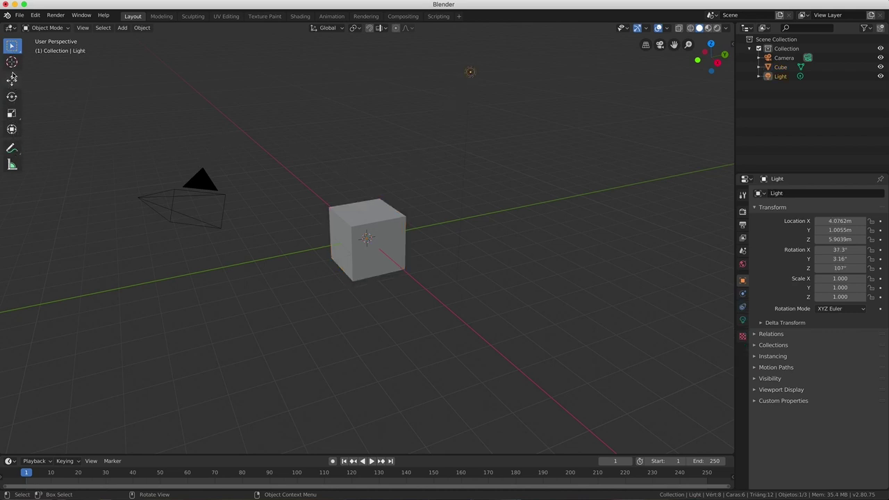
click(351, 235)
Switch the selection back and forth between the camera and the light.
click(225, 221)
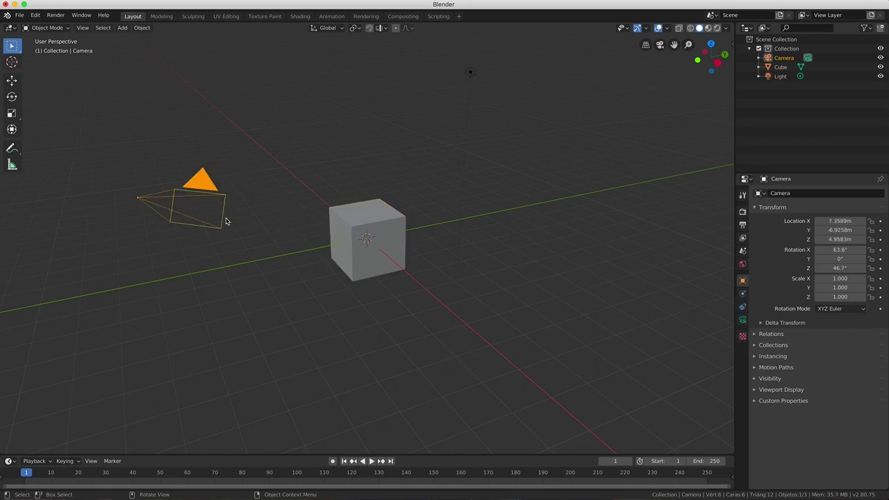
click(471, 74)
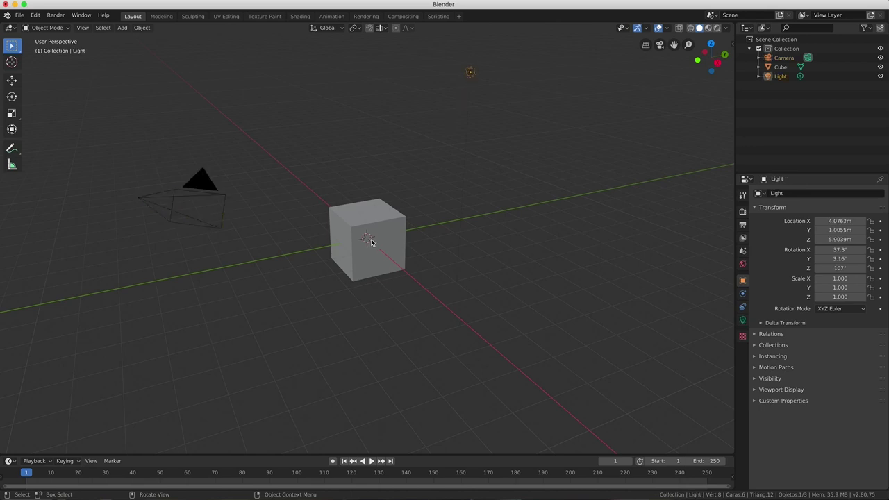
click(372, 241)
click(217, 187)
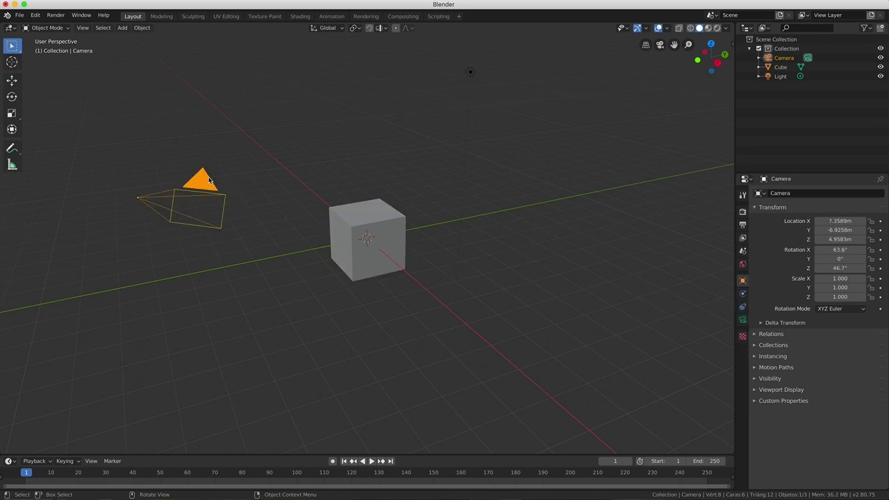
Box-select all objects, clear the selection, then select the cube and show its context menu.
mouse_move(136, 54)
mouse_down()
mouse_move(188, 119)
mouse_move(562, 343)
mouse_up()
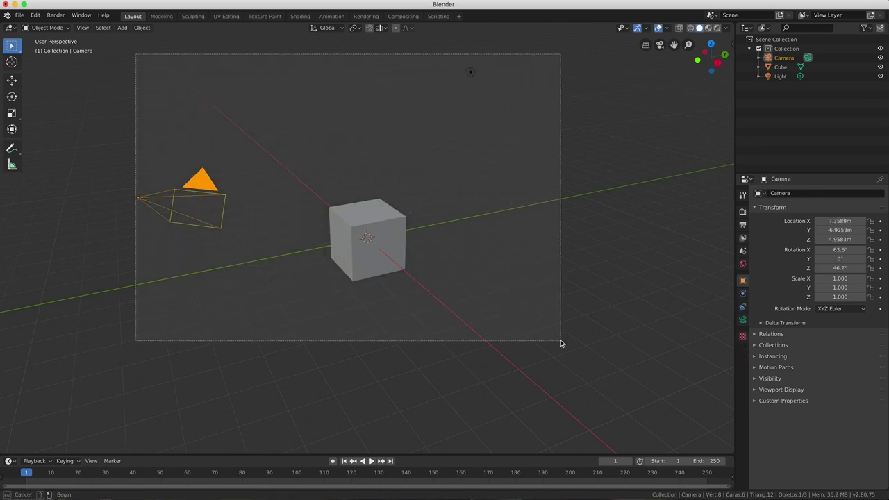
click(561, 343)
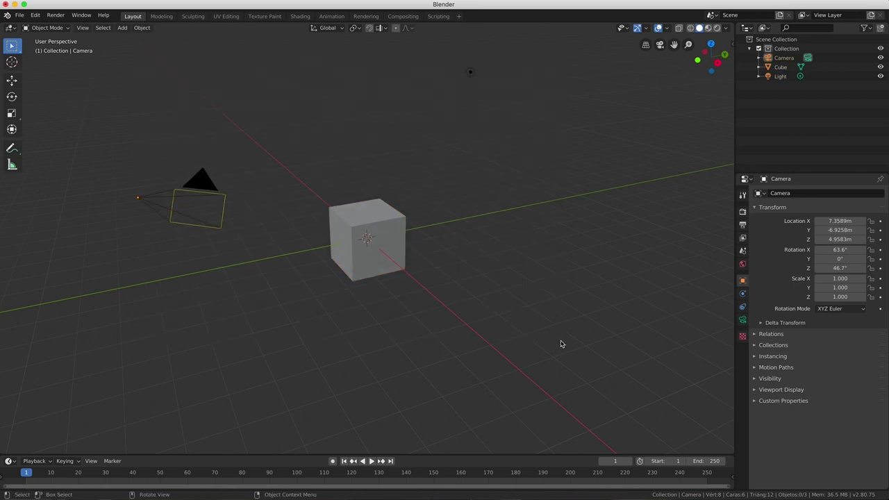
click(380, 232)
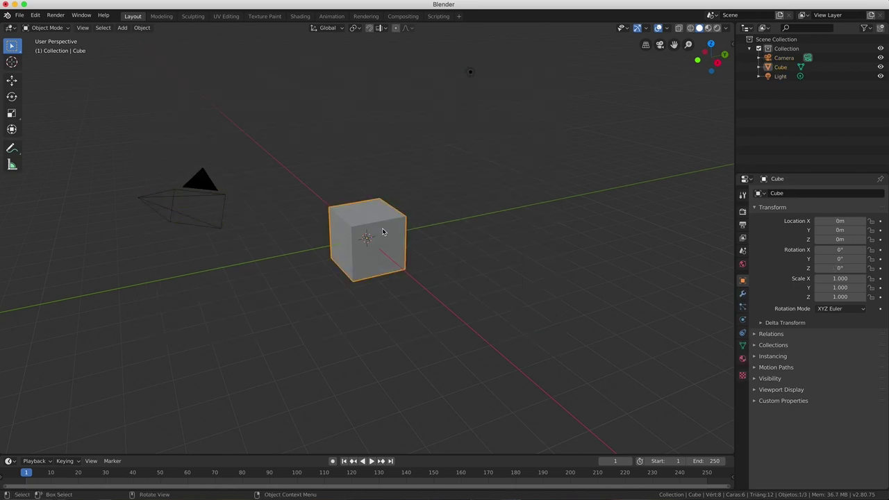
right_click(382, 232)
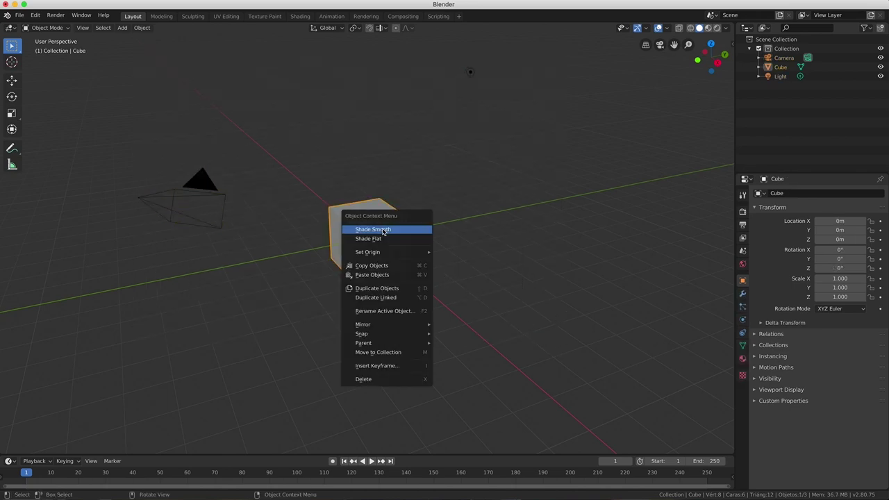
click(219, 197)
click(202, 187)
right_click(202, 186)
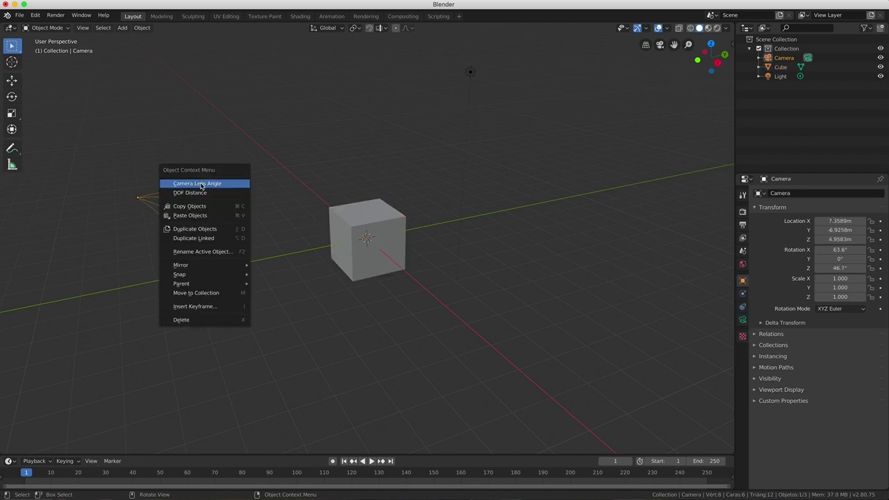
right_click(205, 200)
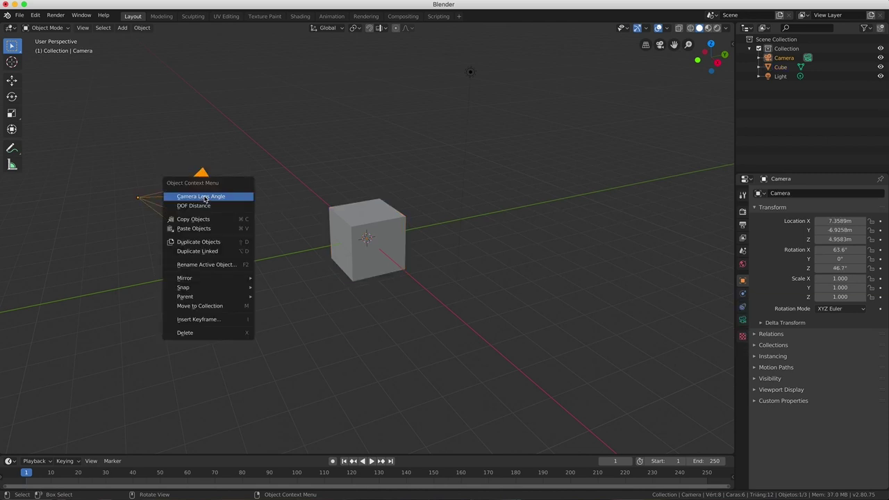
right_click(206, 183)
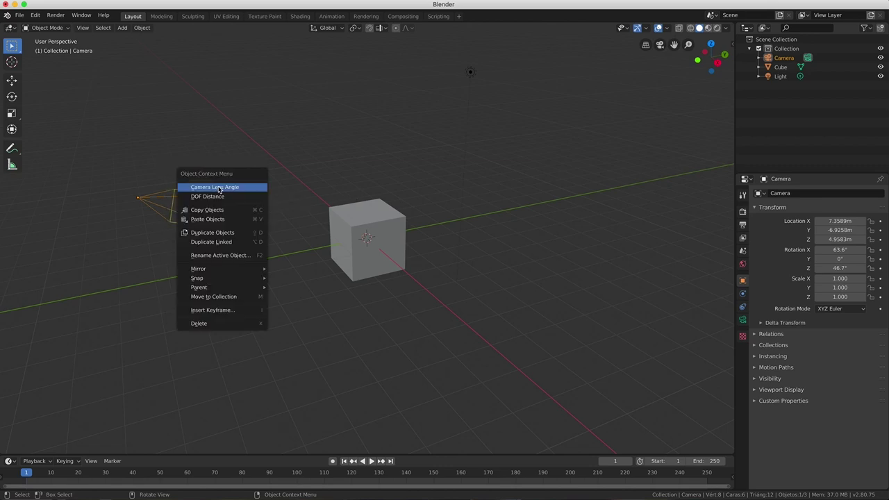
right_click(212, 188)
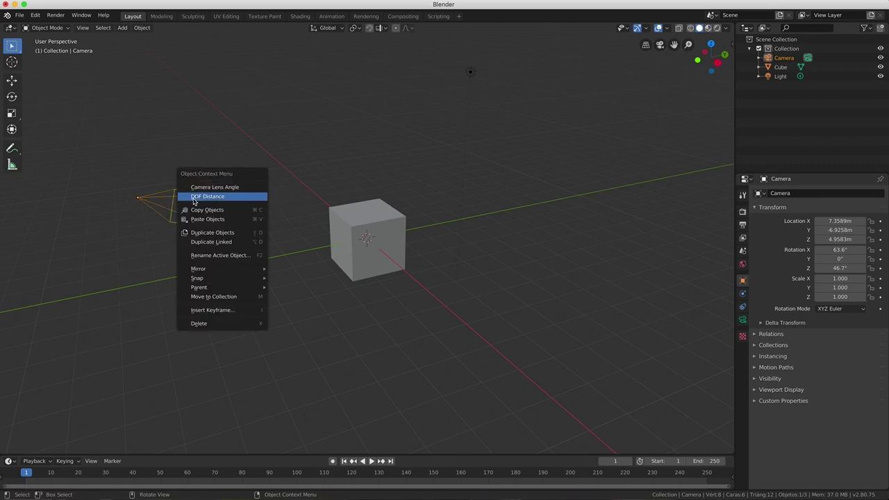
click(364, 232)
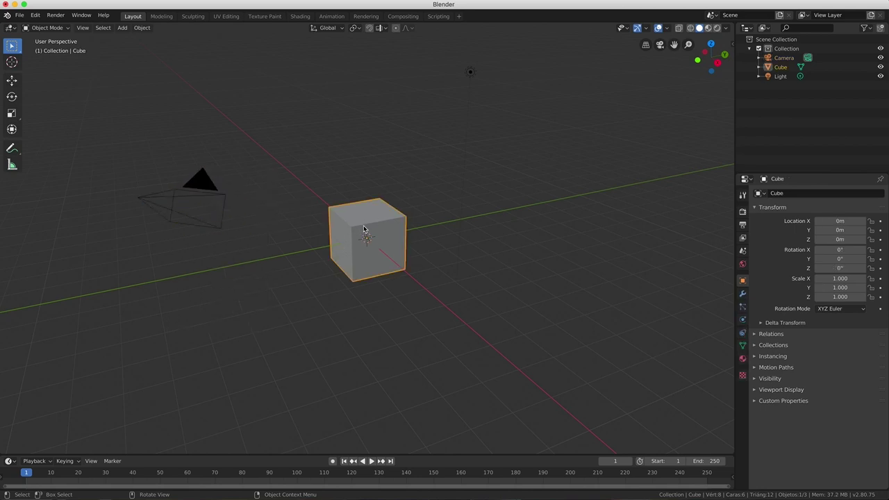
right_click(373, 221)
Open Edit > Preferences, move the window to the screen centre, and list the keymap presets.
click(8, 17)
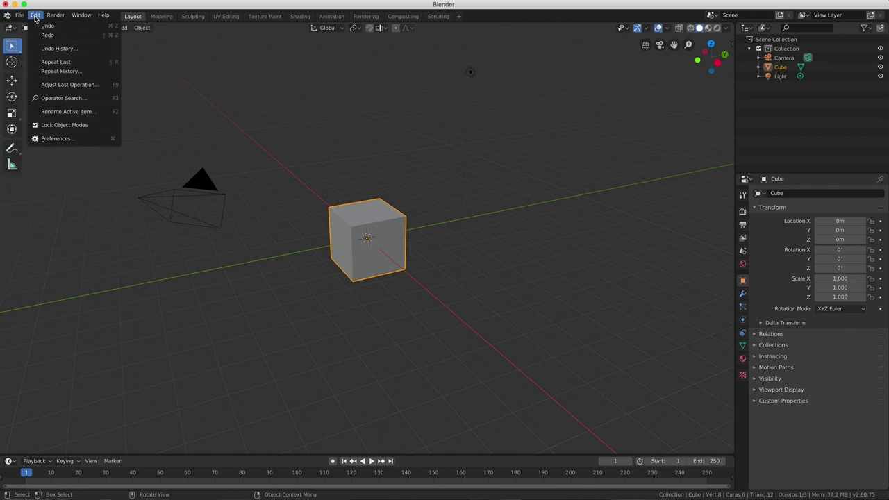
click(57, 138)
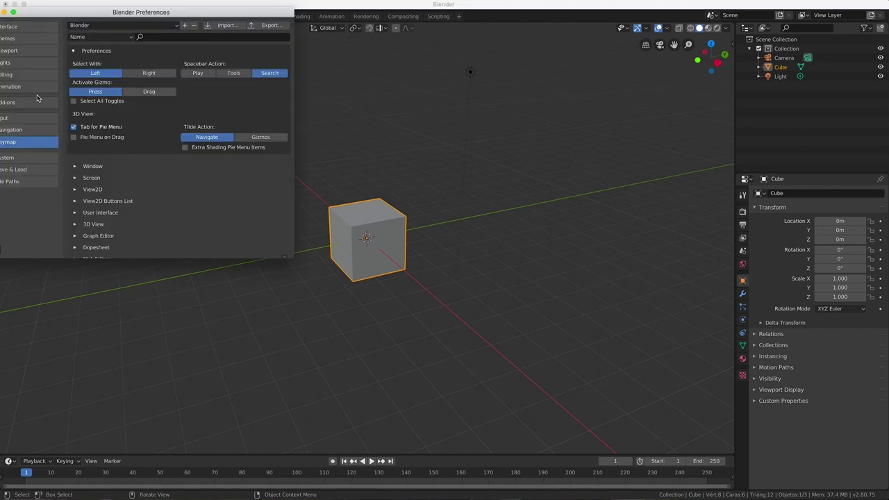
drag(40, 17, 236, 95)
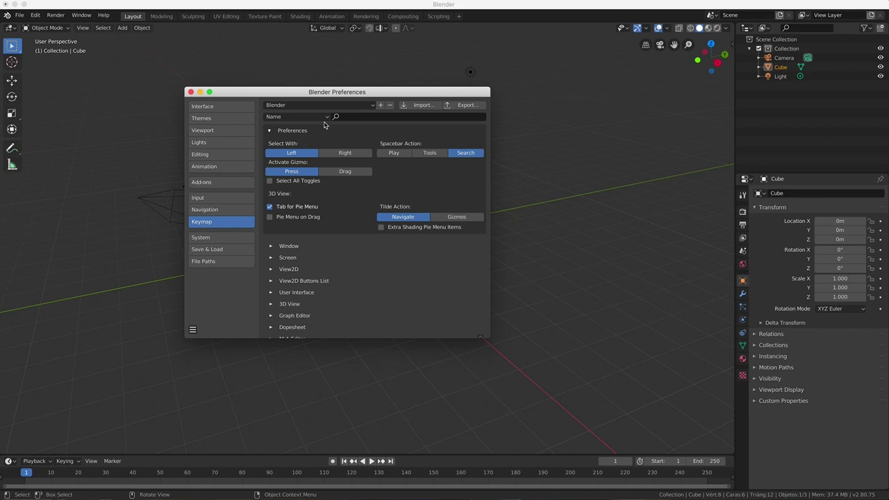
click(350, 107)
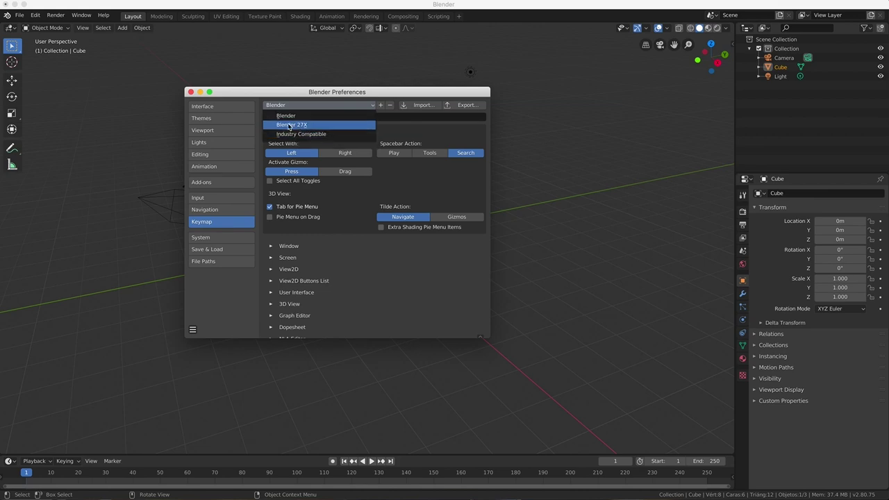
Keep the Blender keymap preset and toggle Spacebar Action between Play and Search, ending on Search.
click(295, 116)
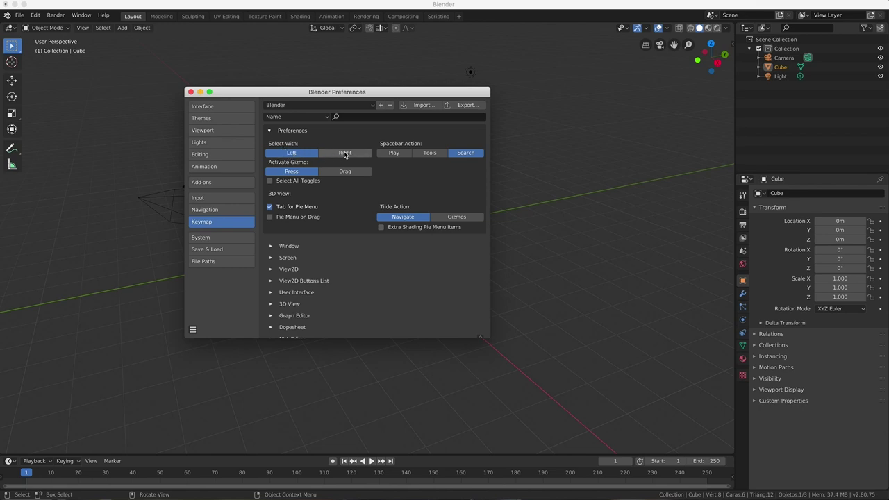
click(394, 153)
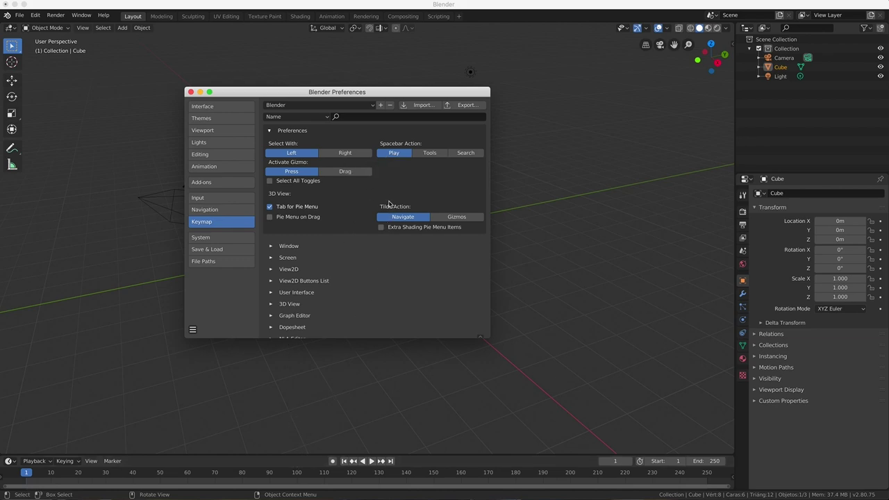
click(460, 154)
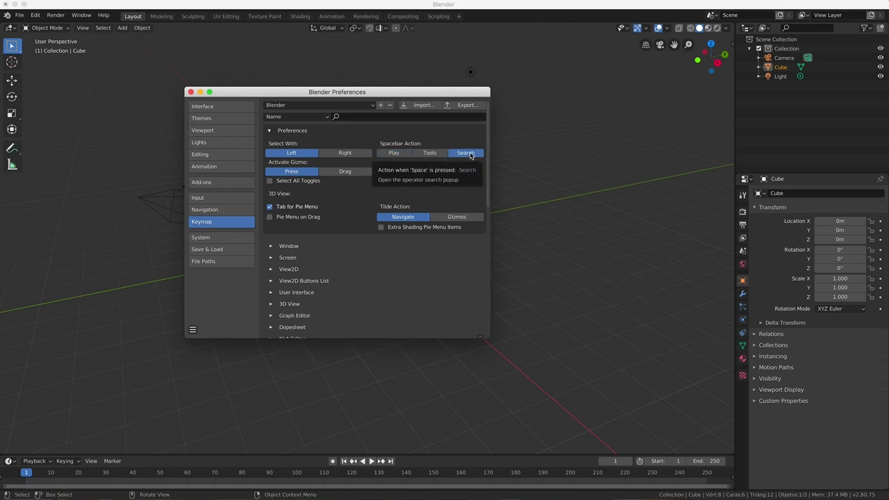
click(407, 155)
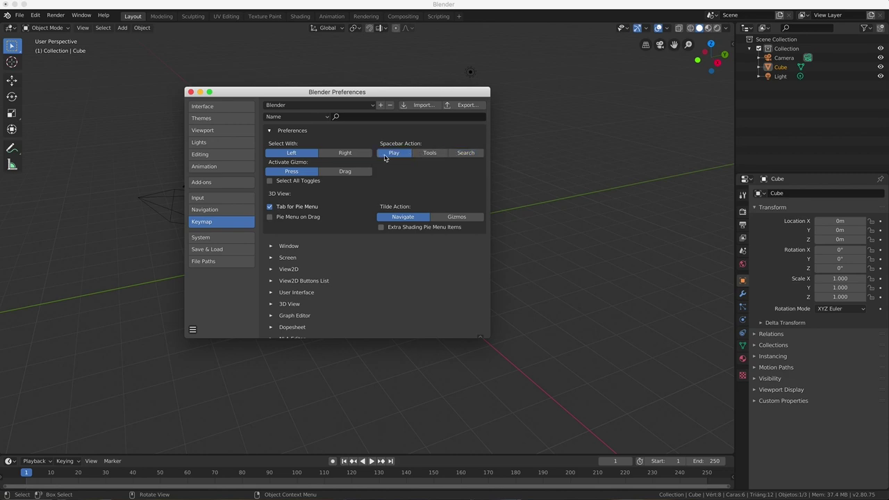
click(459, 155)
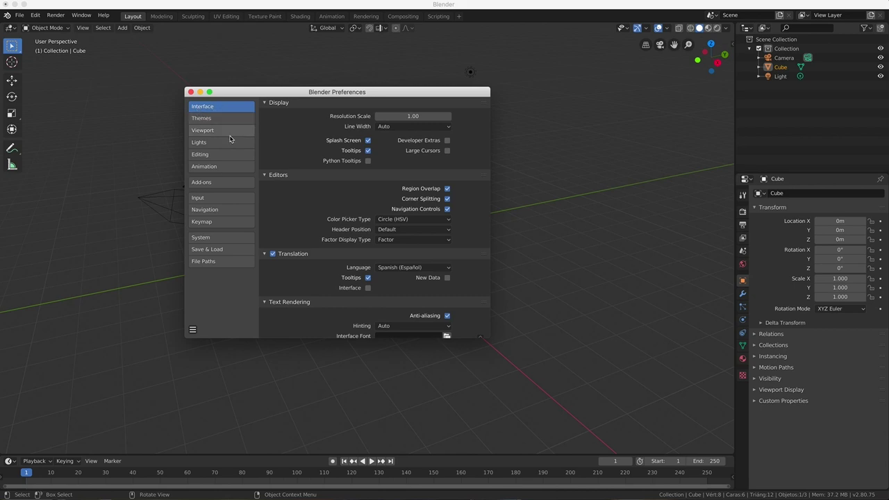
Turn interface translation off and back on, and open the Language list without changing it.
click(272, 254)
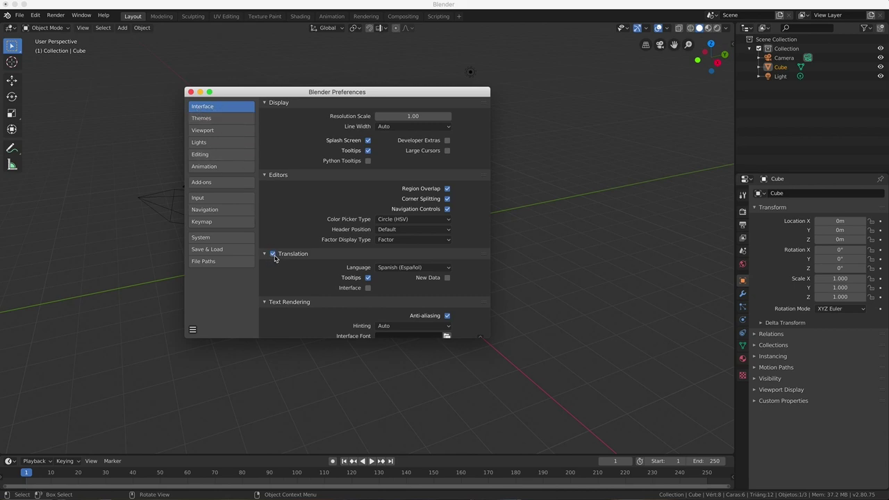
click(272, 255)
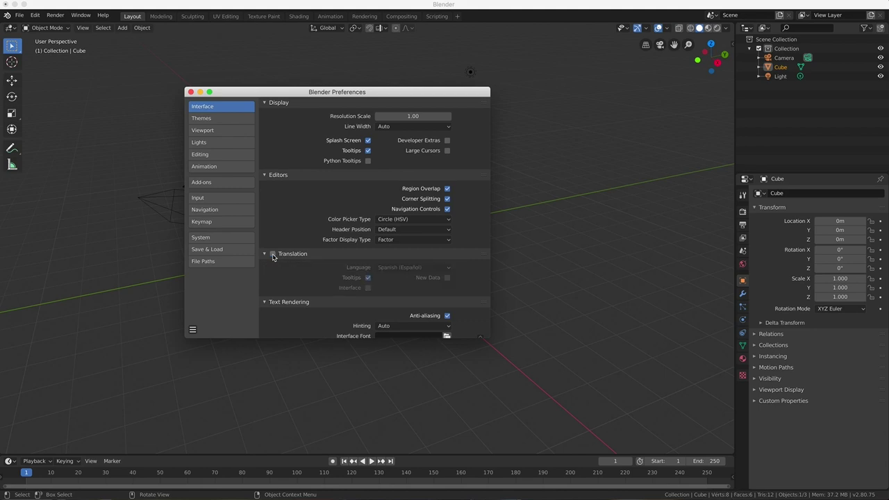
click(273, 254)
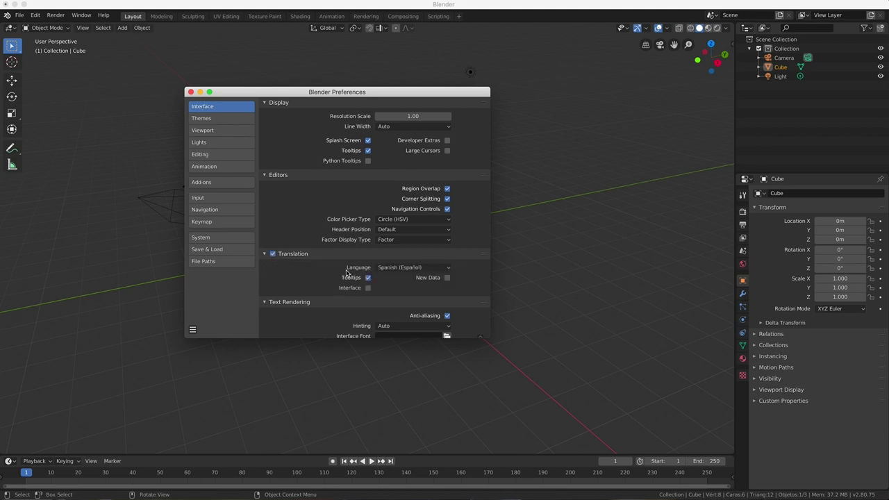
click(388, 271)
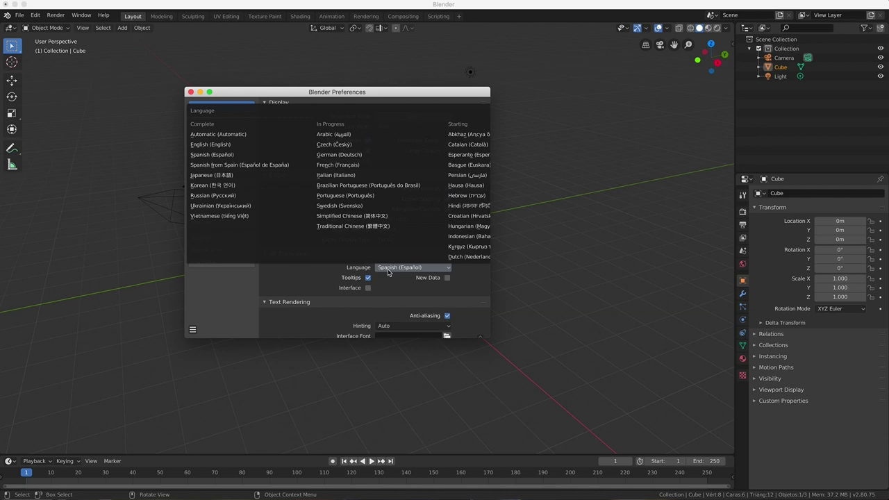
click(389, 272)
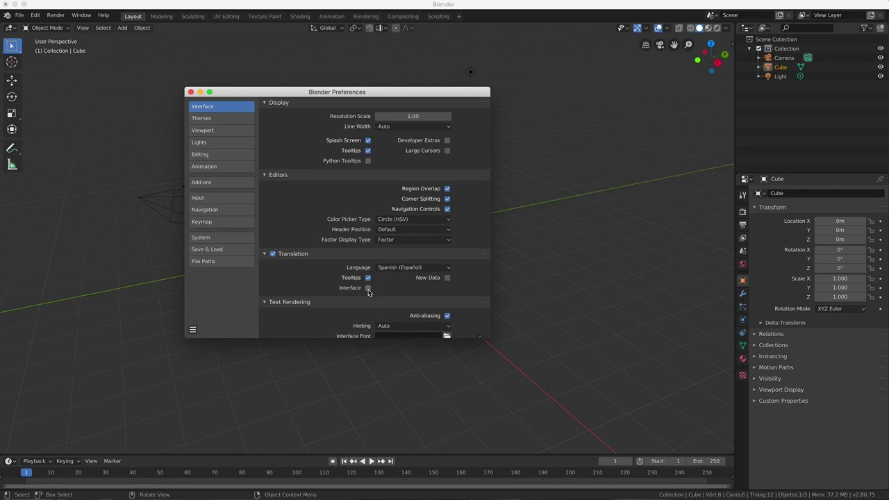
Switch the interface to Spanish, revert it to English, and close Preferences.
click(368, 288)
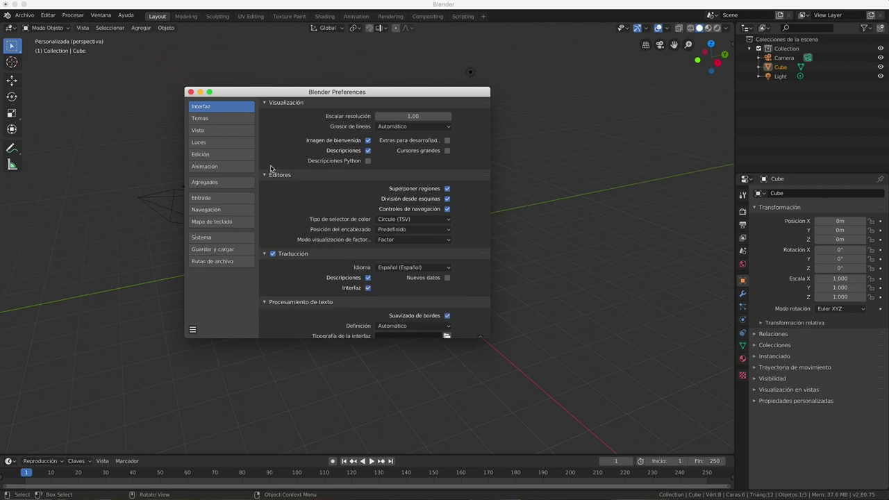
click(369, 288)
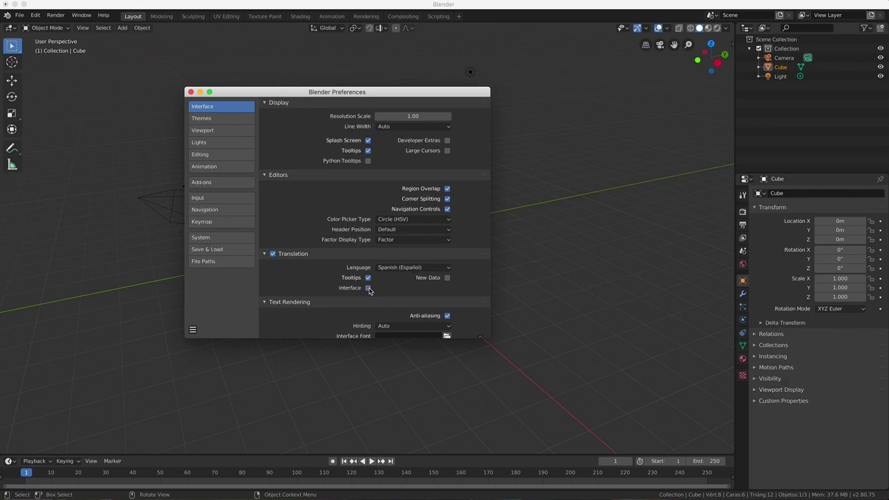
click(191, 92)
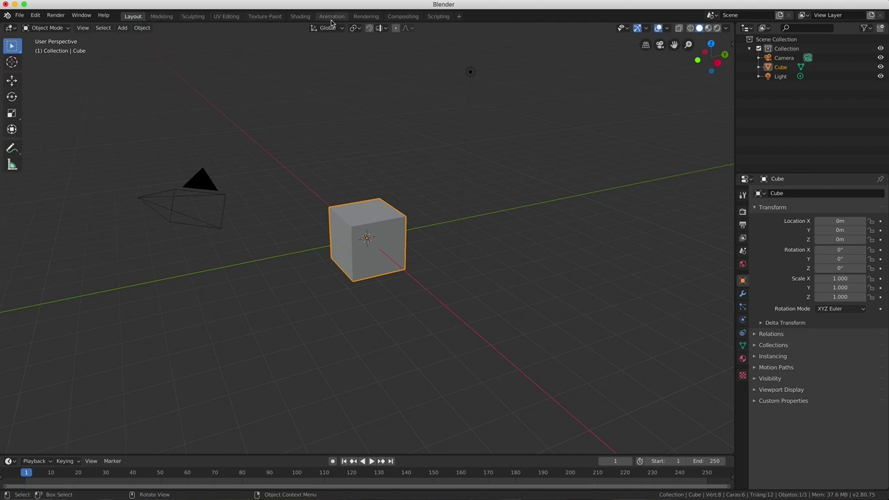
Visit the Modeling, Sculpting, UV Editing and Texture Paint workspaces in turn.
click(161, 18)
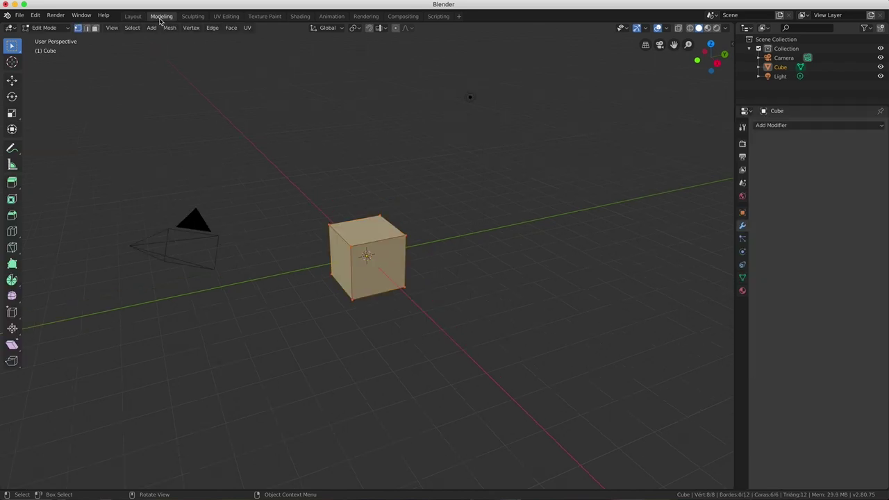
click(186, 18)
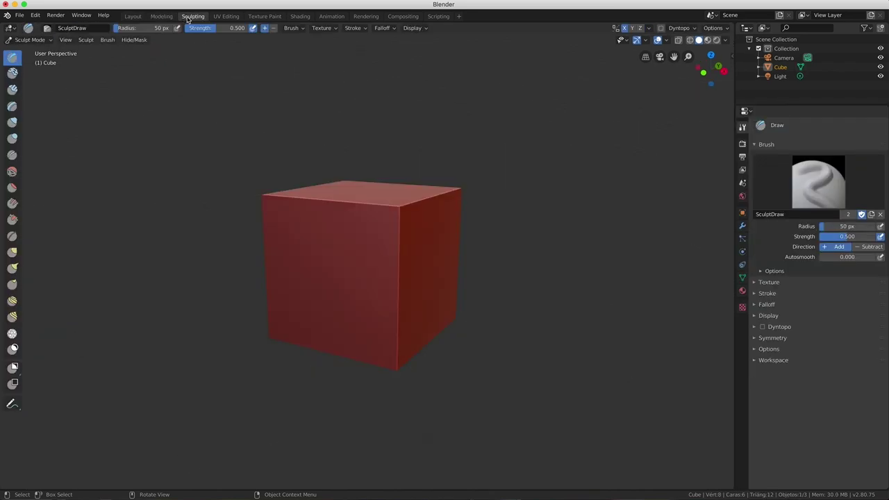
click(230, 17)
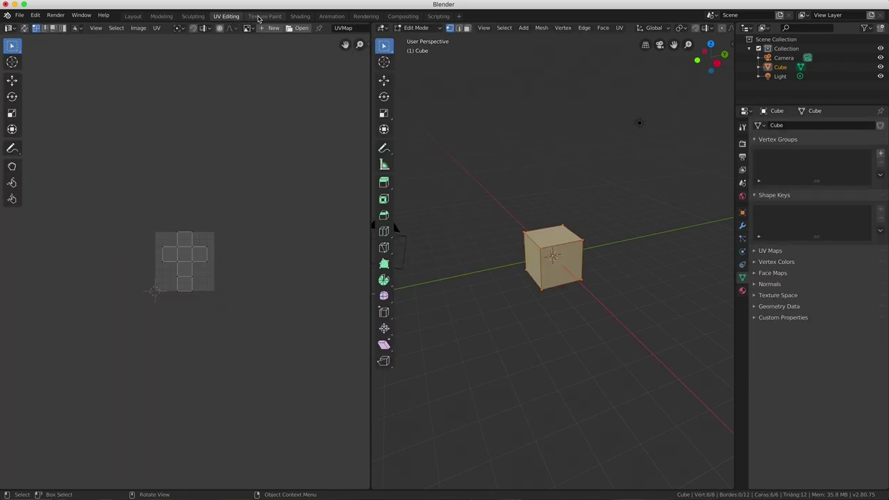
click(263, 16)
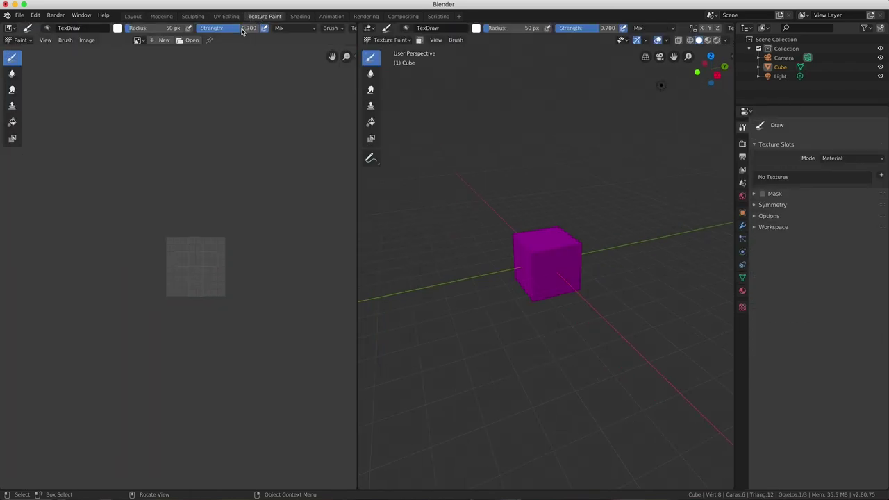
View the Shading workspace, zoom its node editor, then go to Animation and view the interaction modes.
click(301, 17)
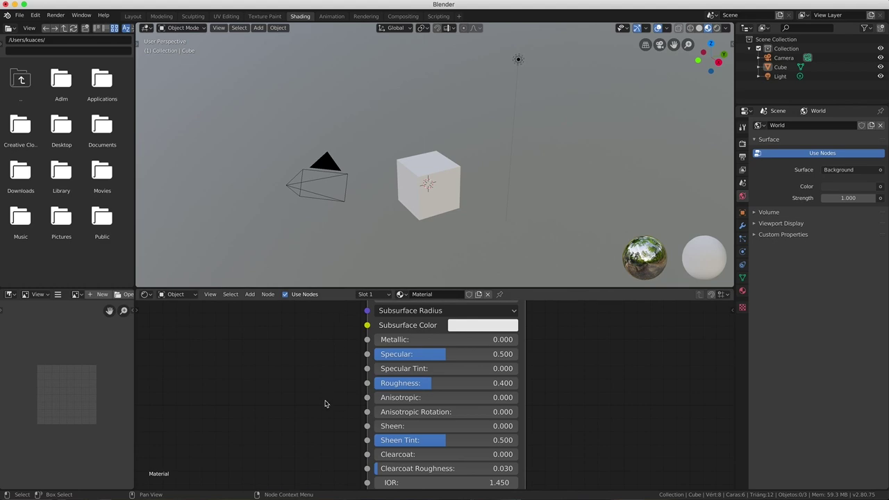
scroll(325, 401, down, 1)
scroll(230, 367, down, 1)
scroll(244, 370, down, 1)
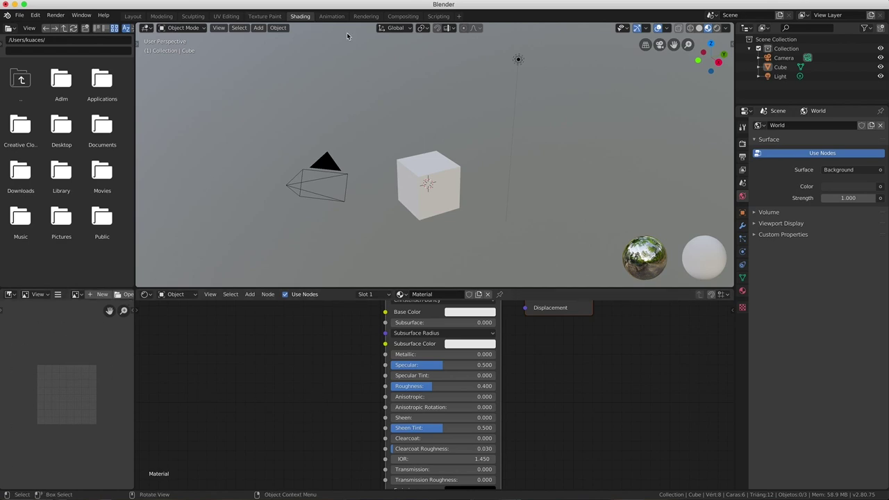
click(330, 17)
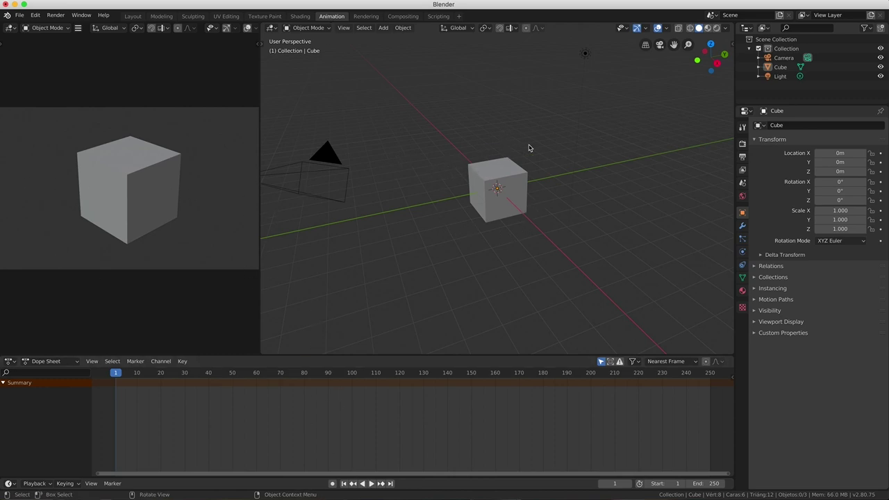
click(308, 28)
Switch to the Modeling workspace and select the wolf, Lobo, in the forest scene.
click(162, 16)
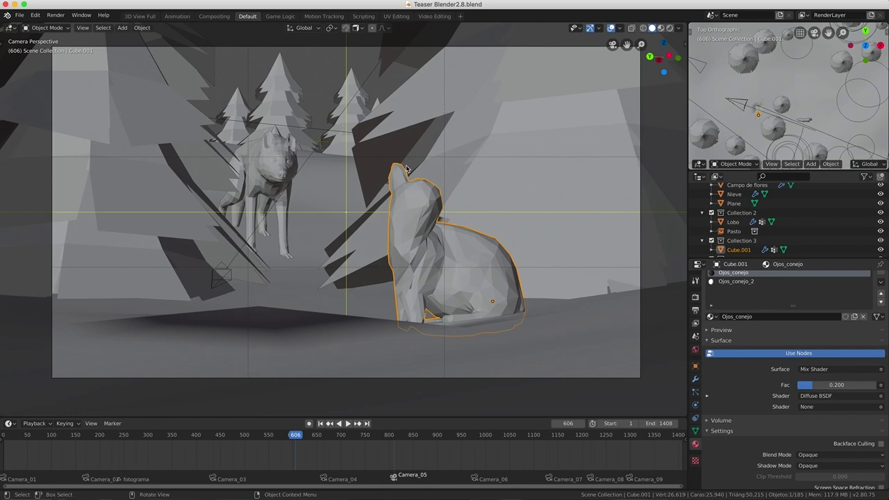
click(281, 179)
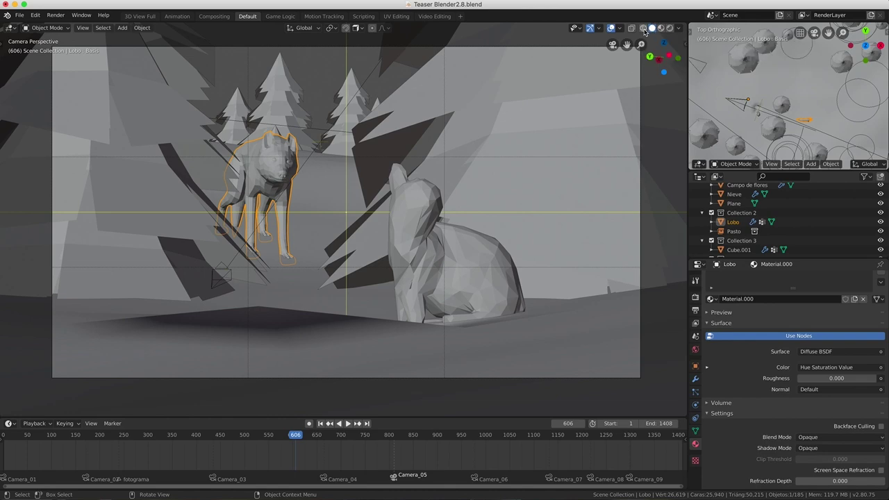
Switch between wireframe and solid shading using the header buttons and Z pie menu, ending in wireframe.
click(643, 28)
click(652, 28)
key(z)
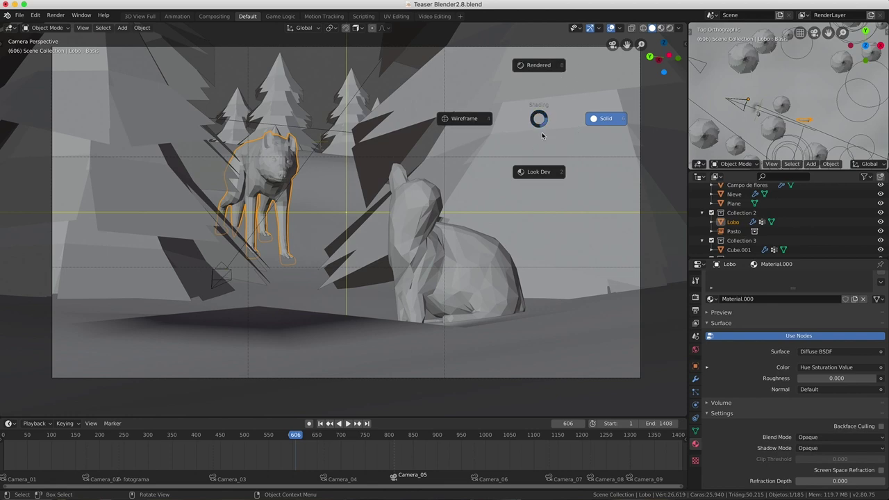
click(485, 122)
key(z)
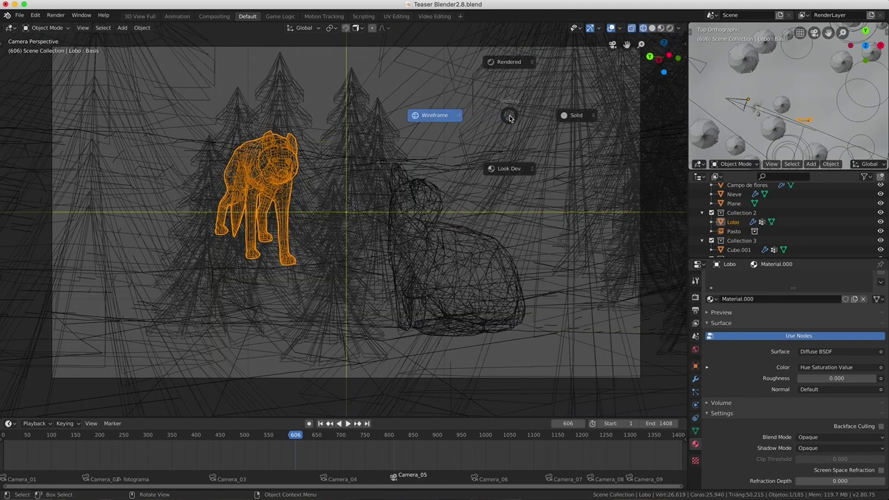
click(366, 150)
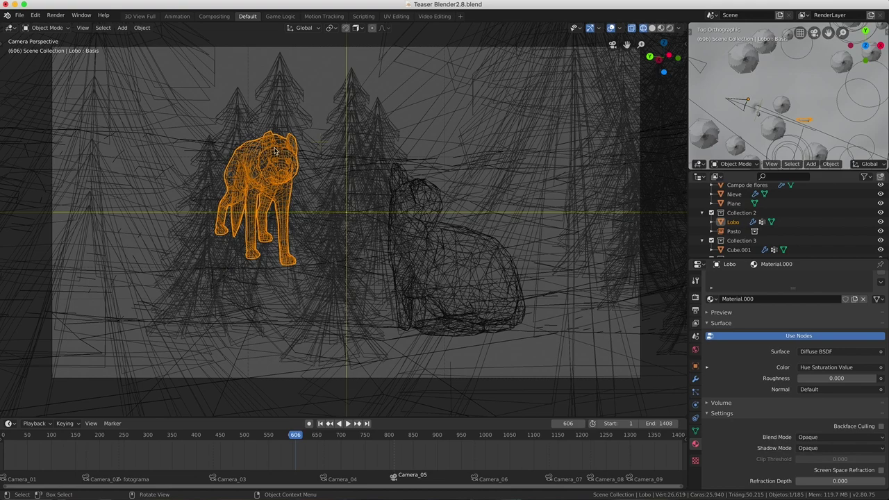
Select then deselect Nieve, toggle X-Ray off and on, and return to Solid with Z.
click(311, 231)
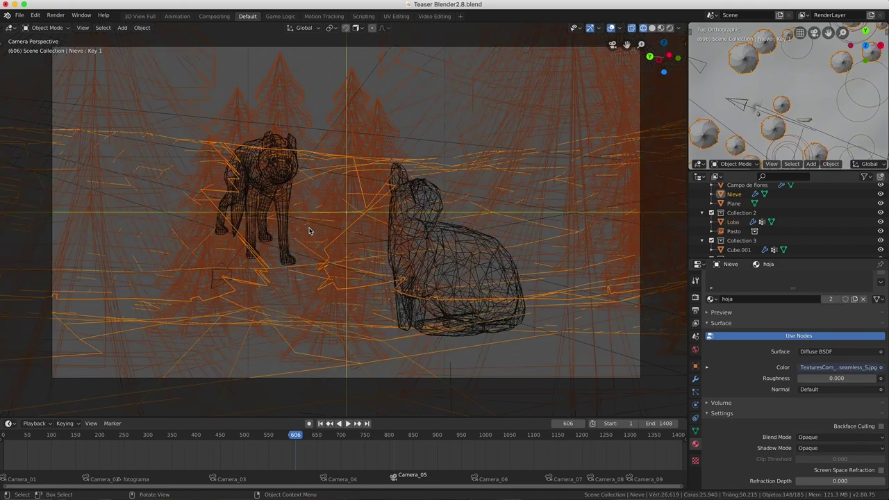
click(310, 67)
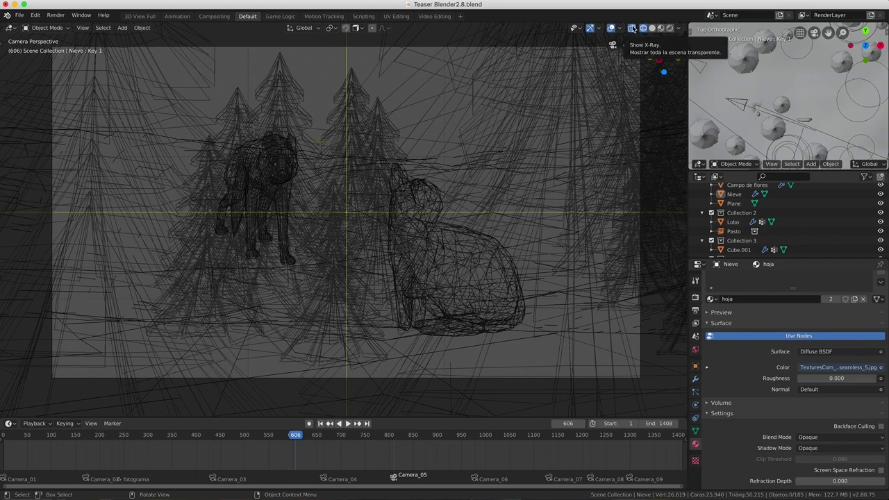
click(634, 29)
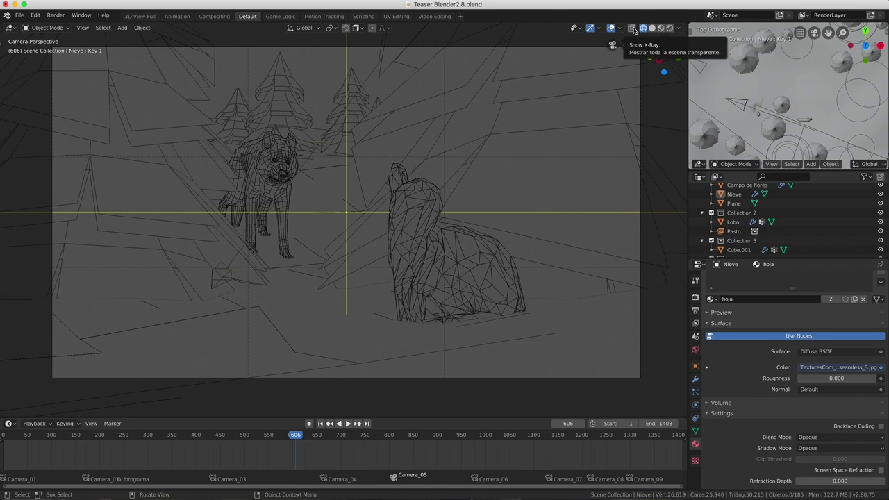
click(632, 28)
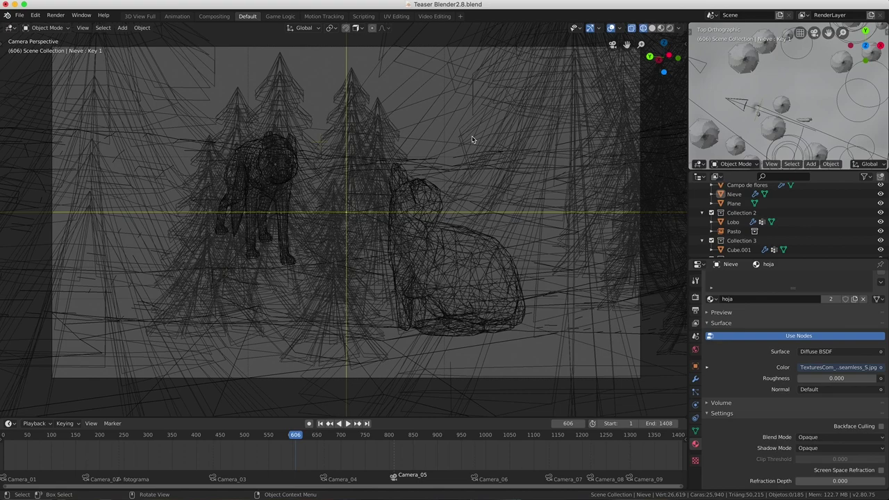
key(z)
click(538, 138)
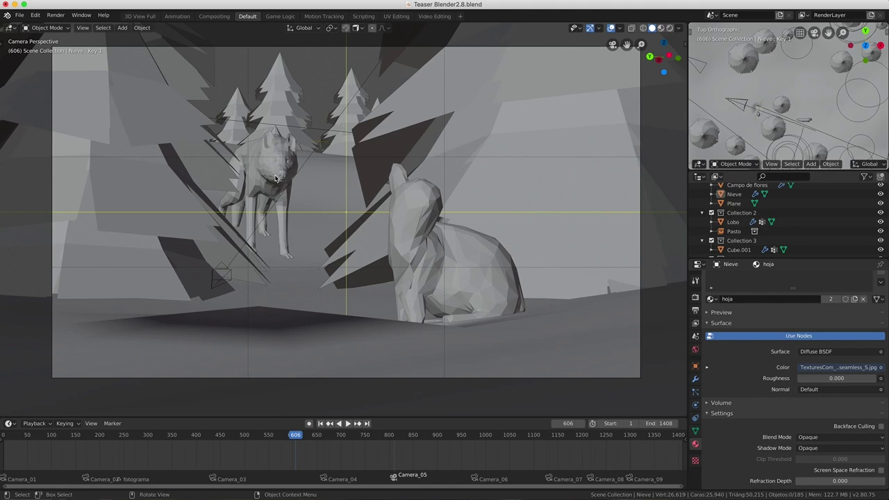
Set Random color in the Viewport Shading popover.
click(680, 30)
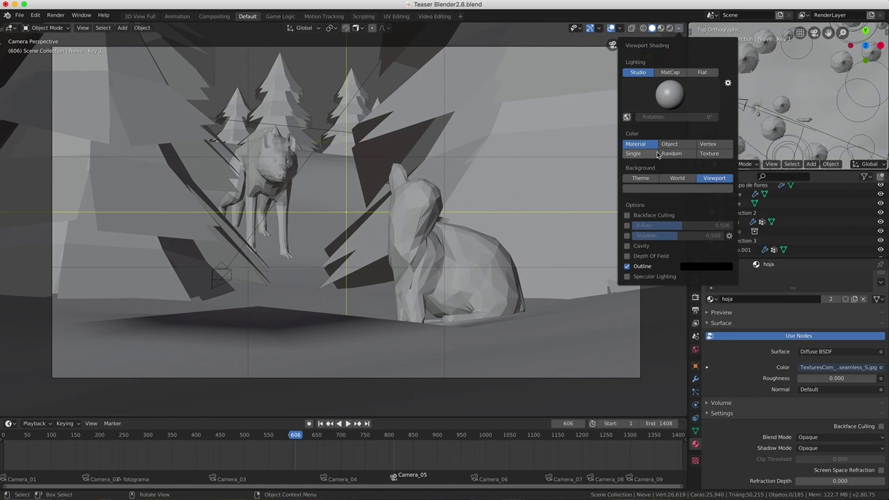
click(672, 153)
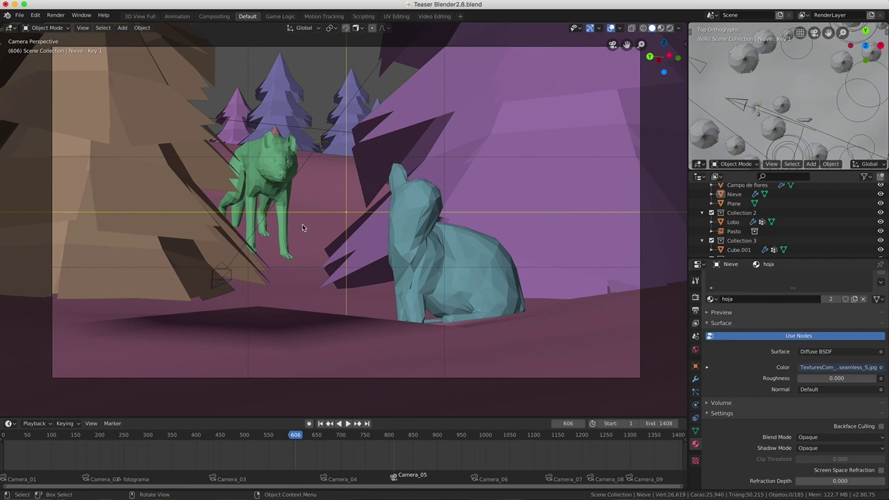
click(679, 29)
click(681, 30)
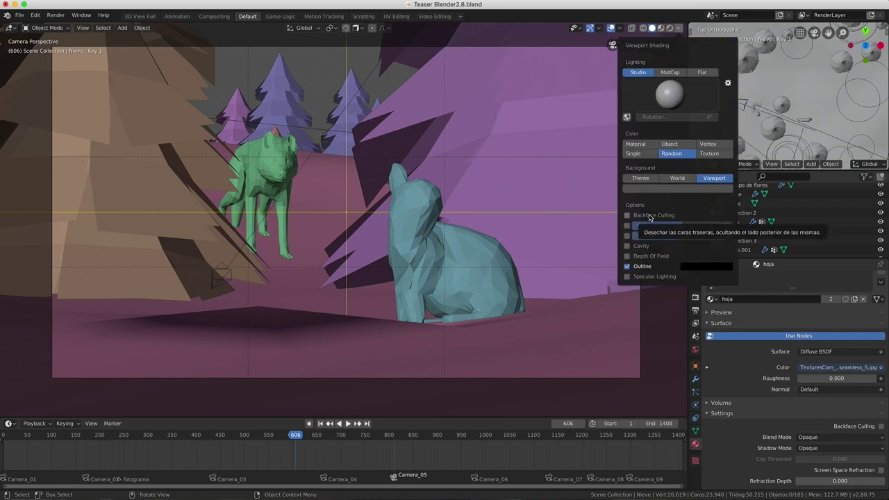
Try MatCap lighting with red MatCap spheres, then settle on Random color and reopen shading options.
click(669, 73)
click(670, 95)
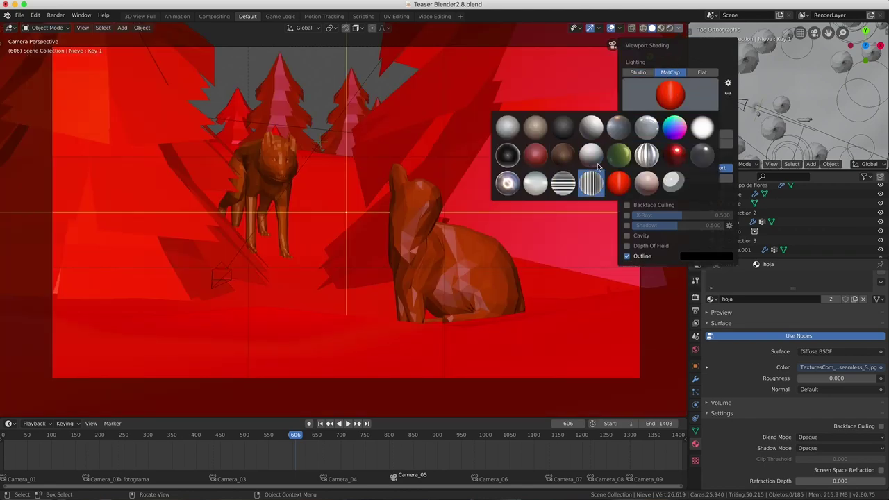
click(675, 158)
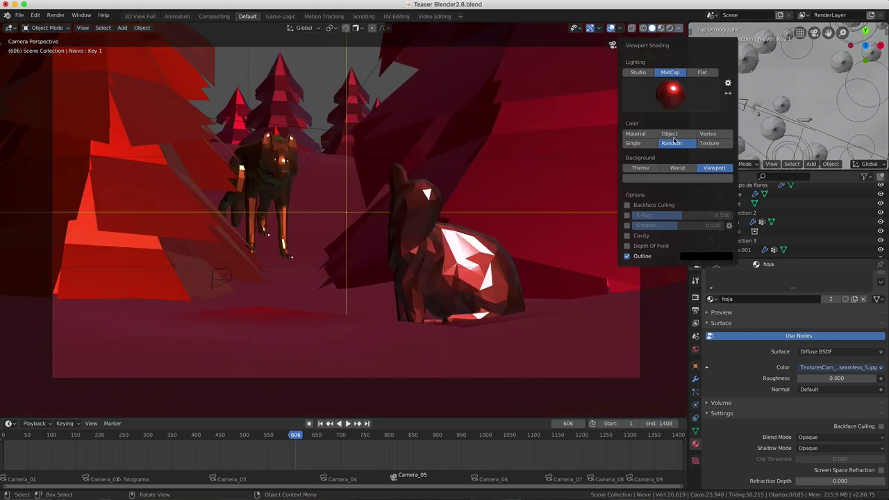
click(670, 95)
click(536, 159)
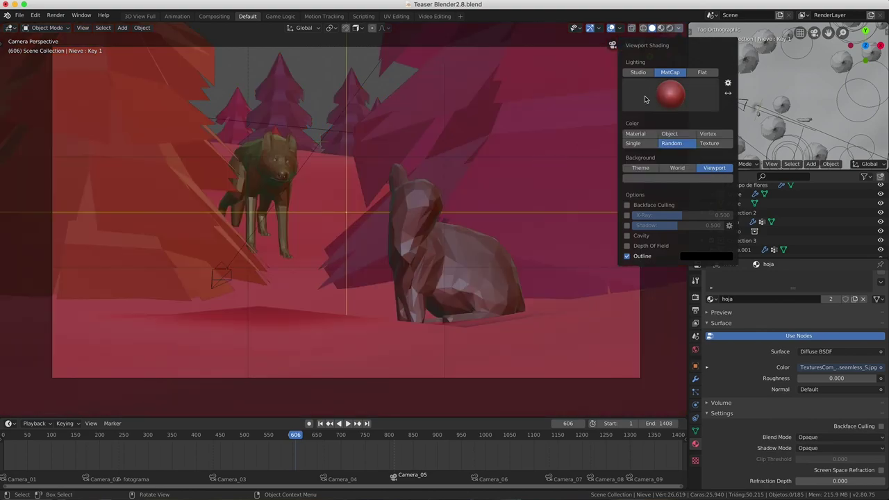
click(638, 152)
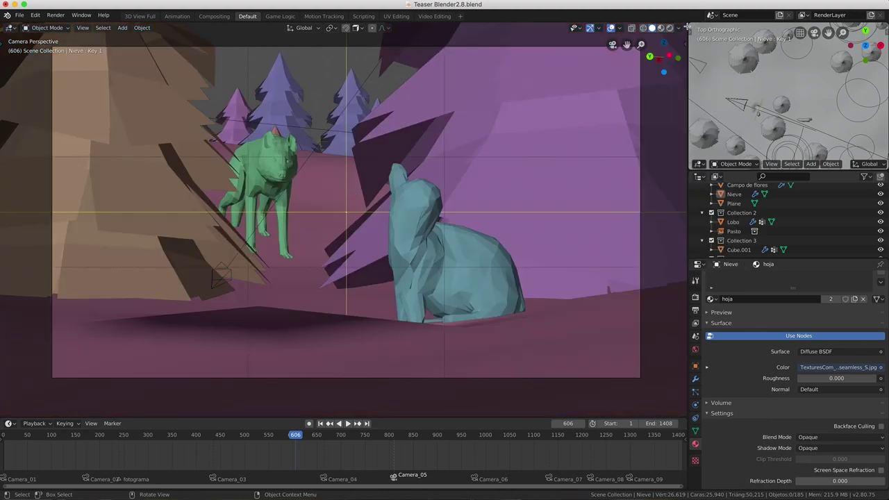
click(681, 29)
click(679, 29)
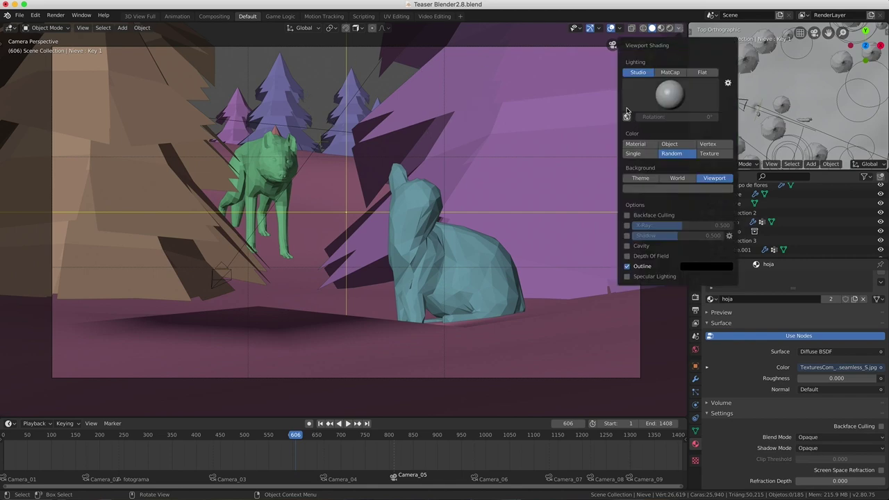
Open and close the overlay options, toggle Overlays off and on twice, and orbit to the wolf's side.
click(622, 30)
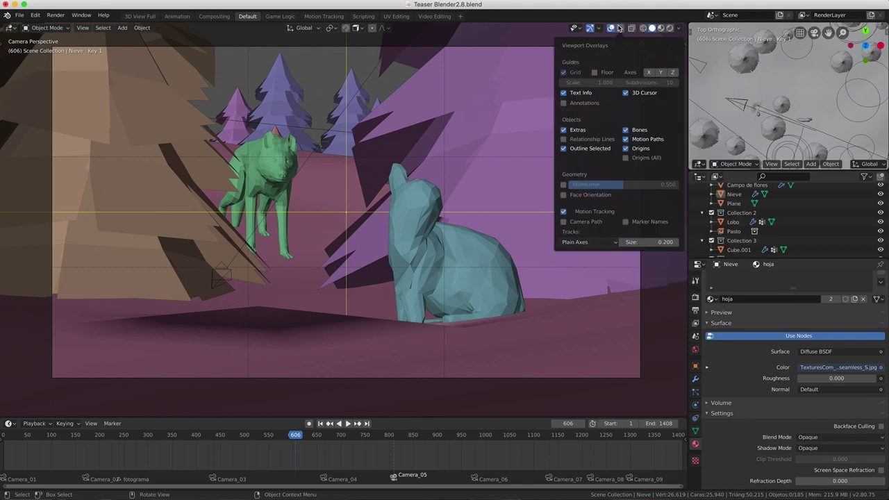
click(617, 31)
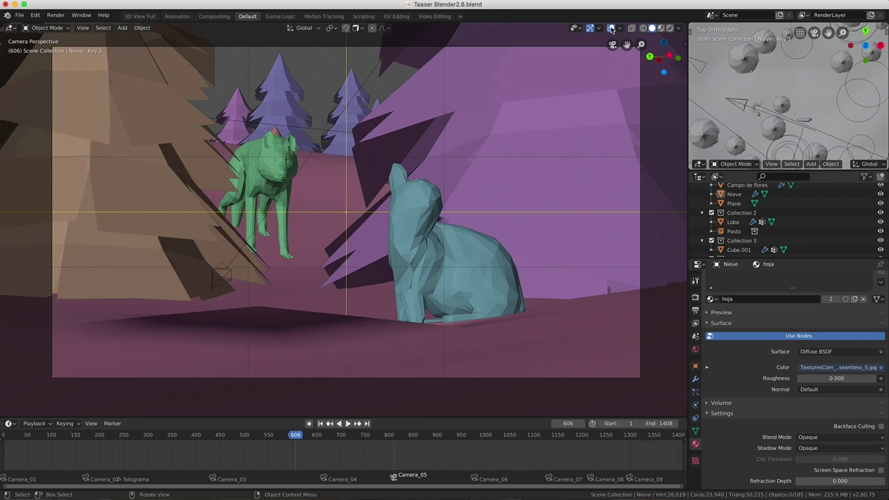
click(611, 28)
click(610, 29)
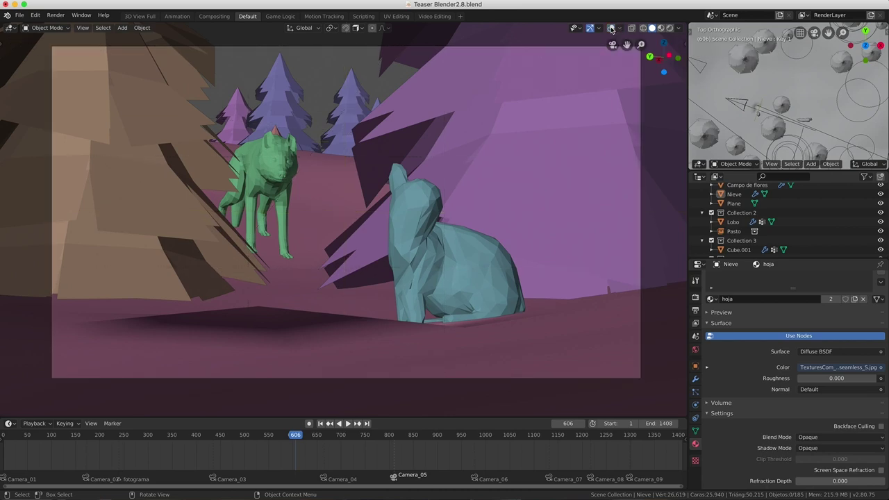
click(611, 29)
click(611, 29)
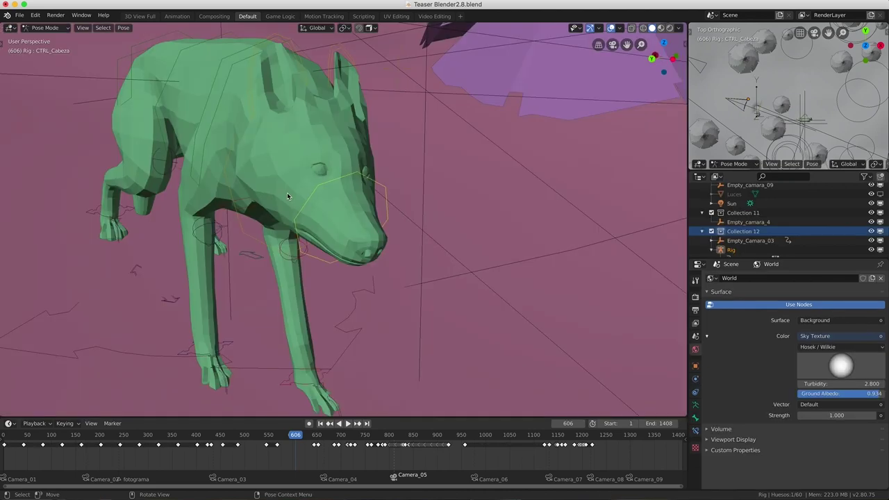
middle_drag(287, 192, 305, 202)
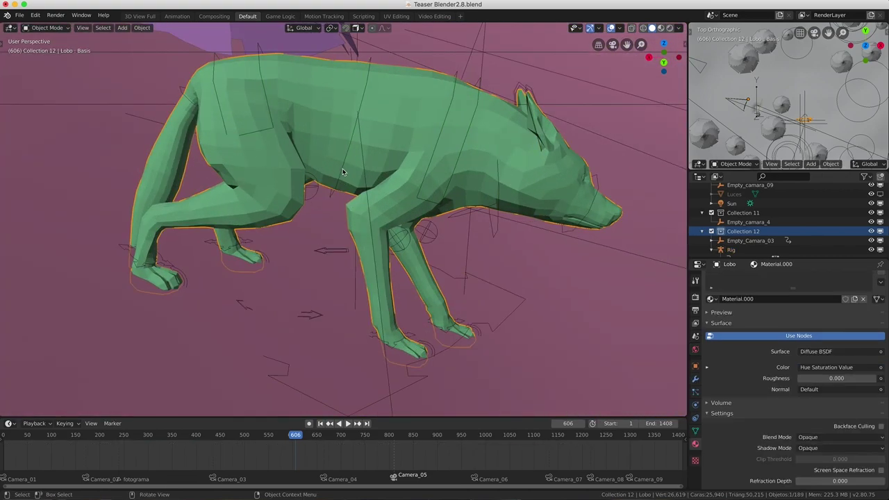
Toggle viewport overlays off and on three times around the wolf.
click(611, 28)
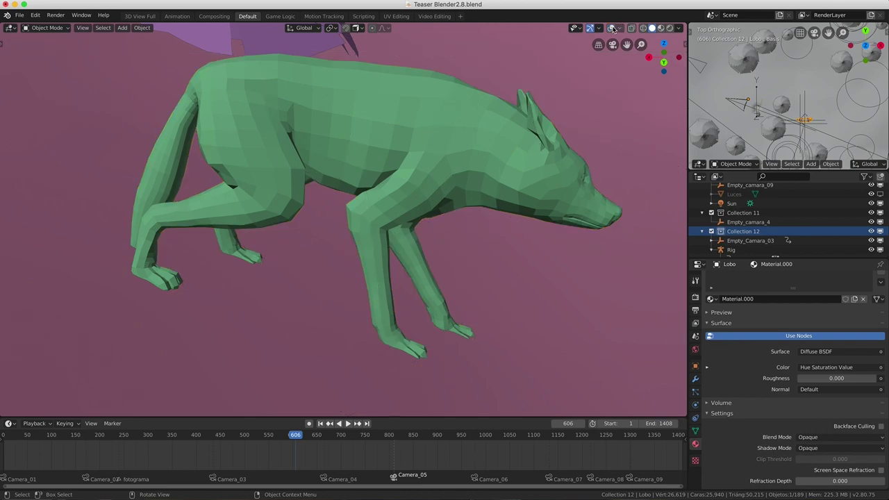
click(611, 27)
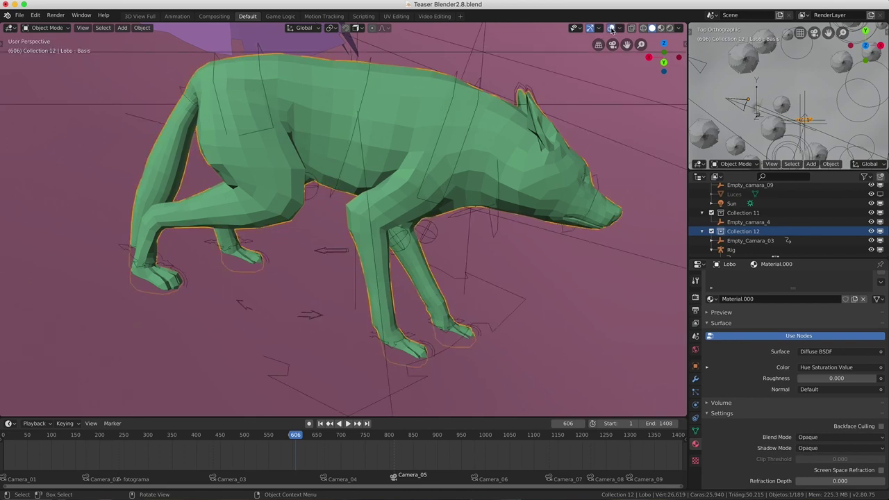
click(612, 28)
click(612, 28)
click(611, 28)
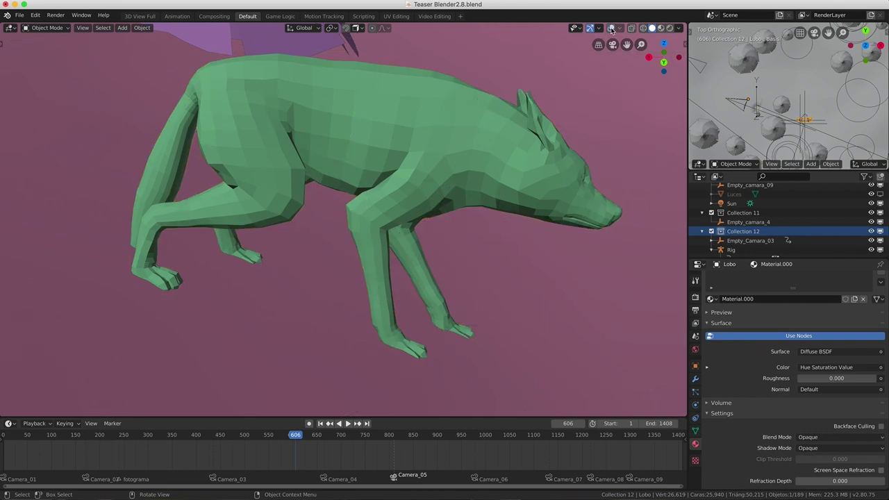
click(611, 28)
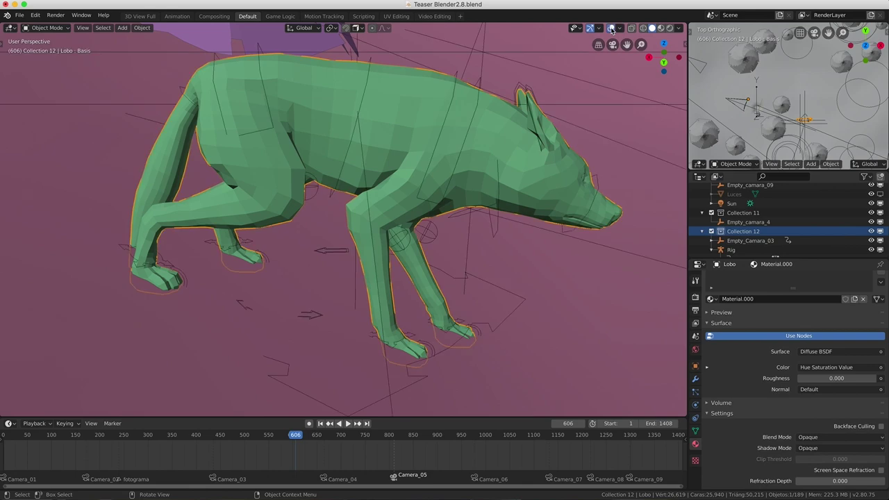
Open the overlay options, scroll through them, and orbit to a more distant view of the wolf.
click(620, 28)
scroll(488, 196, up, 3)
scroll(488, 196, down, 5)
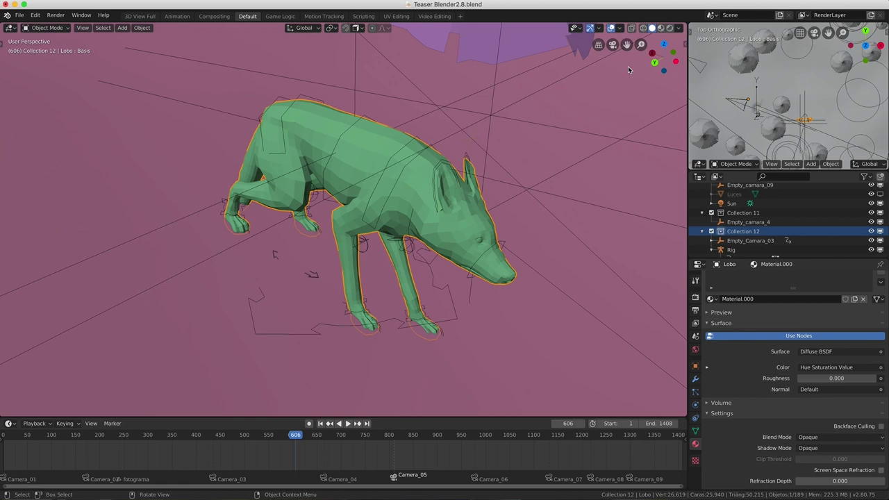
middle_drag(629, 70, 507, 174)
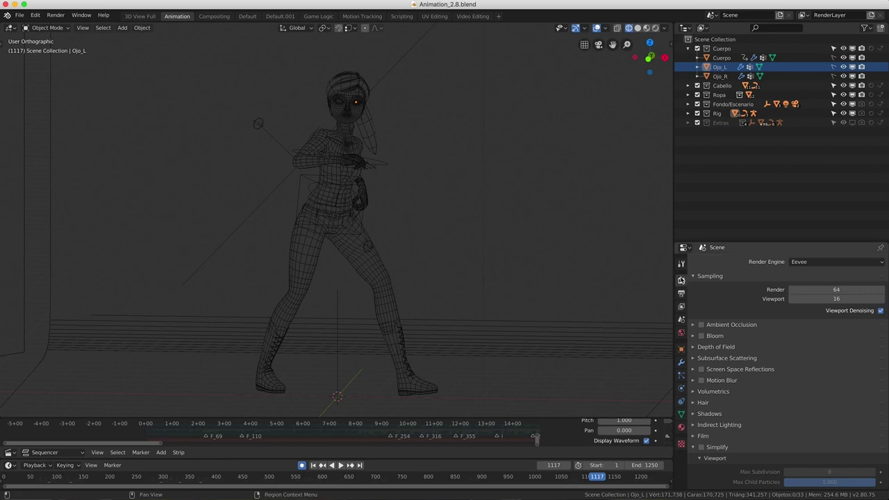
Keep Eevee as render engine, switch shading to Solid then Rendered, and orbit the character.
click(807, 263)
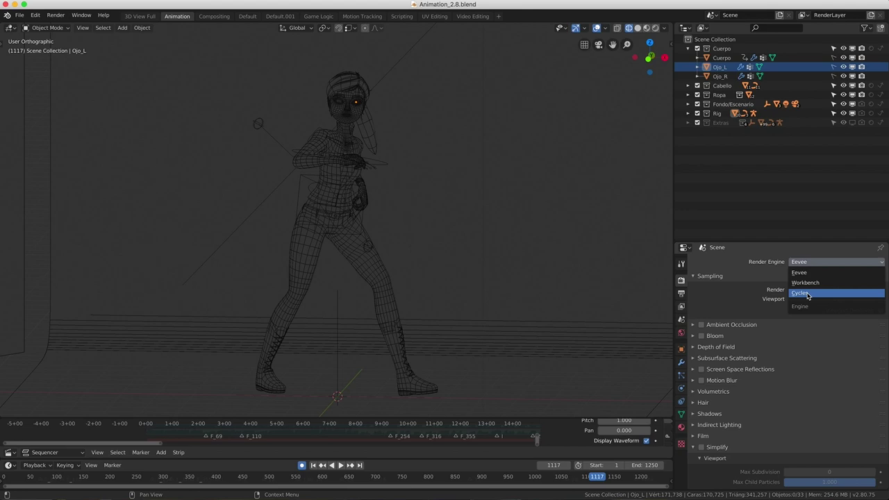
click(800, 273)
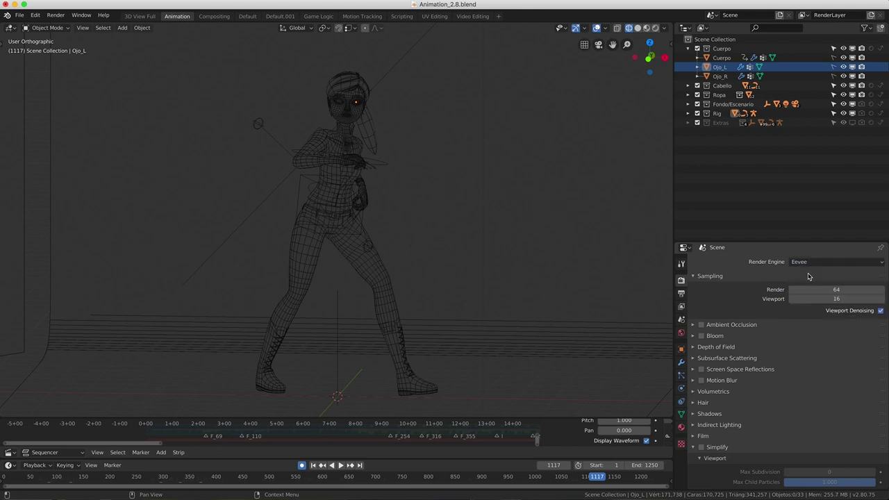
click(638, 29)
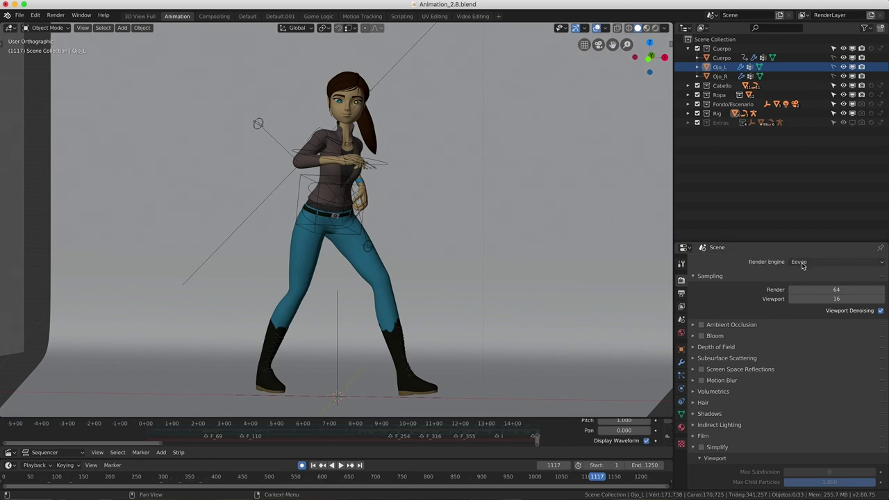
click(657, 31)
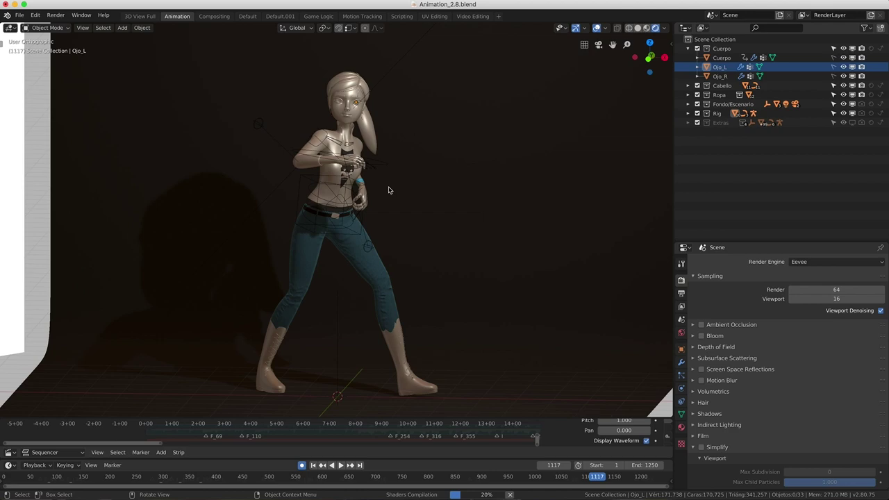
mouse_move(389, 190)
middle_down()
mouse_move(360, 239)
mouse_move(378, 237)
mouse_move(383, 251)
mouse_move(317, 244)
mouse_move(394, 244)
middle_up()
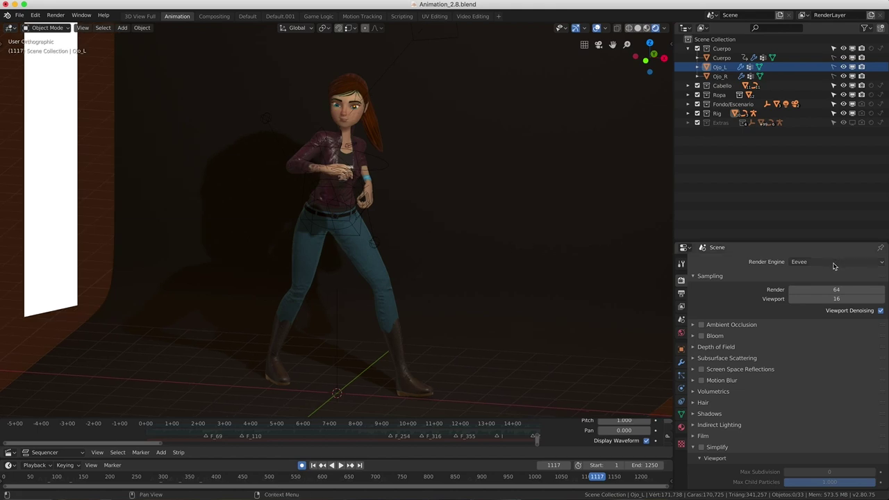
Recheck the render engine, keeping Eevee, and orbit to see the lit character from the side.
click(834, 264)
click(833, 274)
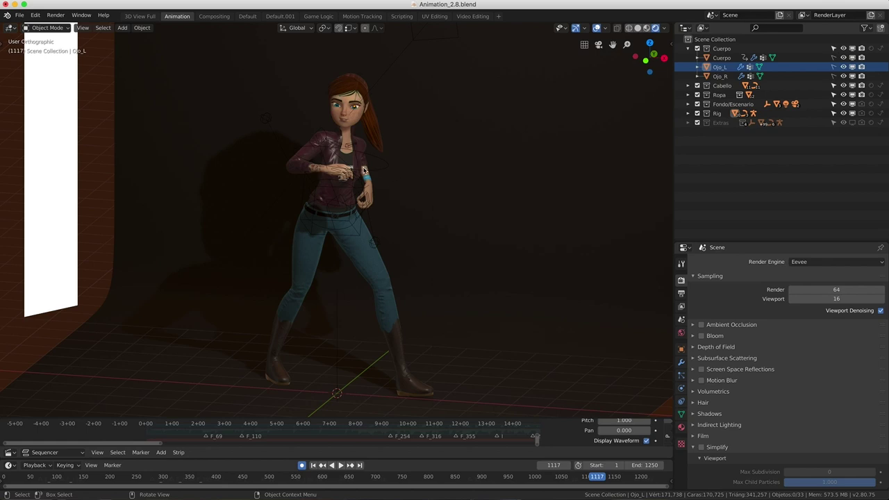
scroll(361, 168, up, 1)
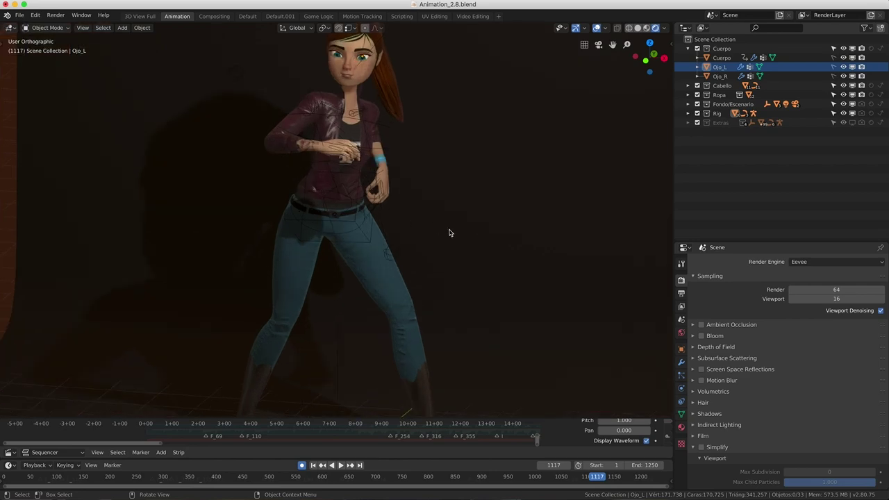
middle_drag(424, 233, 391, 229)
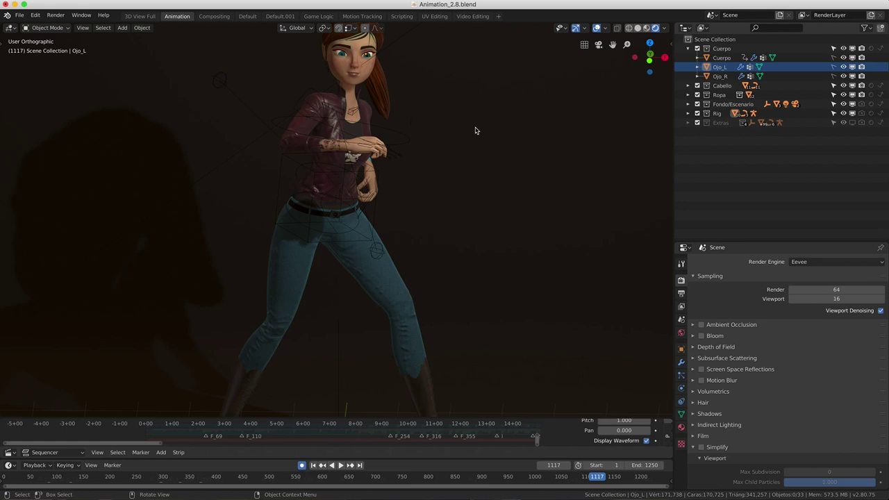
middle_drag(471, 164, 243, 218)
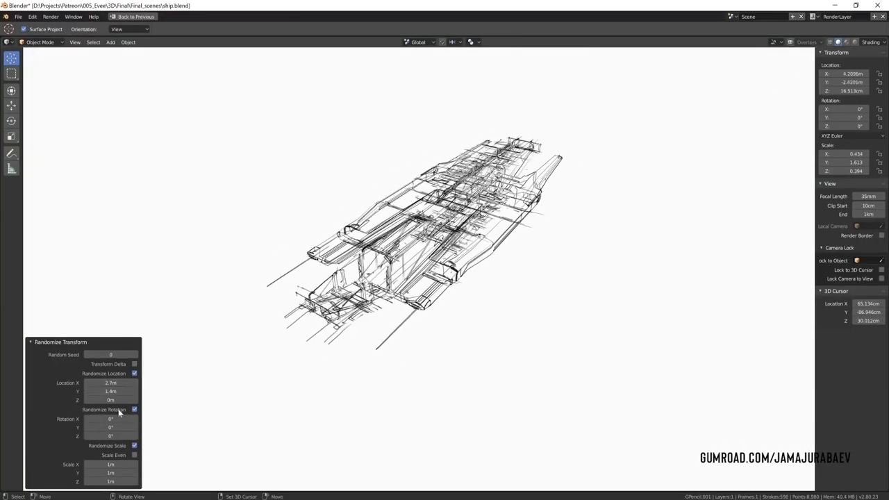
Raise the Randomize Transform Location and Scale values so the ship strokes scatter and stretch.
mouse_move(111, 400)
mouse_down()
mouse_move(162, 399)
mouse_move(142, 399)
mouse_up()
mouse_move(111, 464)
mouse_down()
mouse_move(136, 464)
mouse_move(129, 482)
mouse_move(135, 473)
mouse_up()
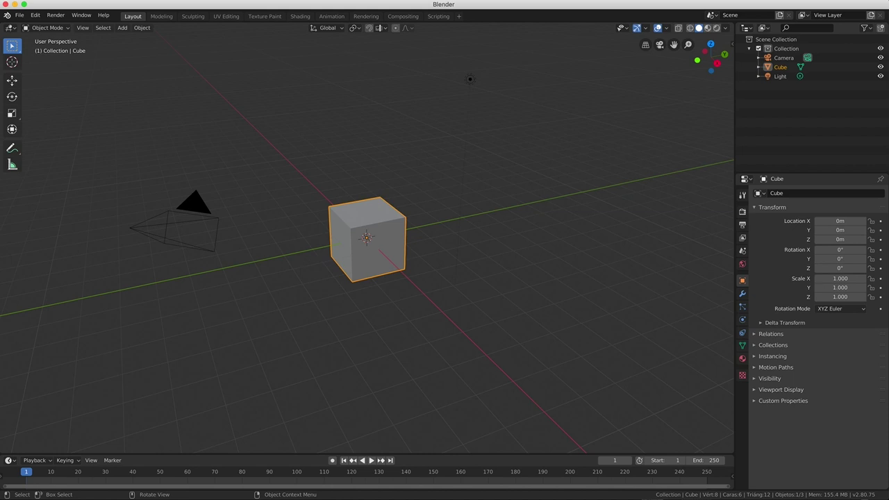
Collapse and re-expand Collection to check its Camera, Cube and Light, then select the Cube.
click(750, 48)
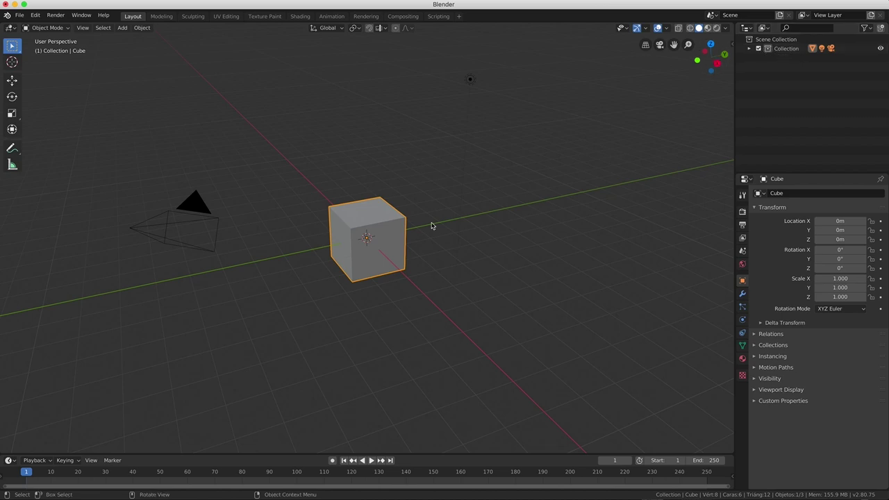
click(749, 49)
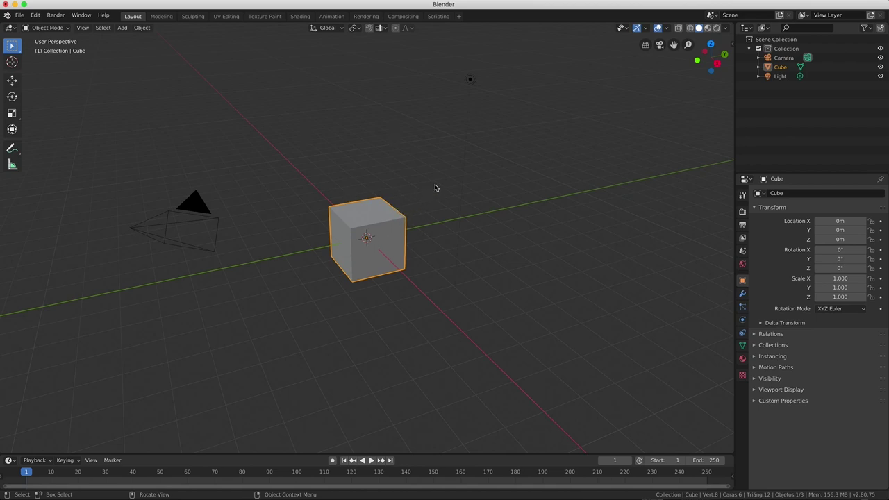
right_click(345, 215)
right_click(385, 221)
Move the Cube with M into a new collection named 'modelados'.
key(m)
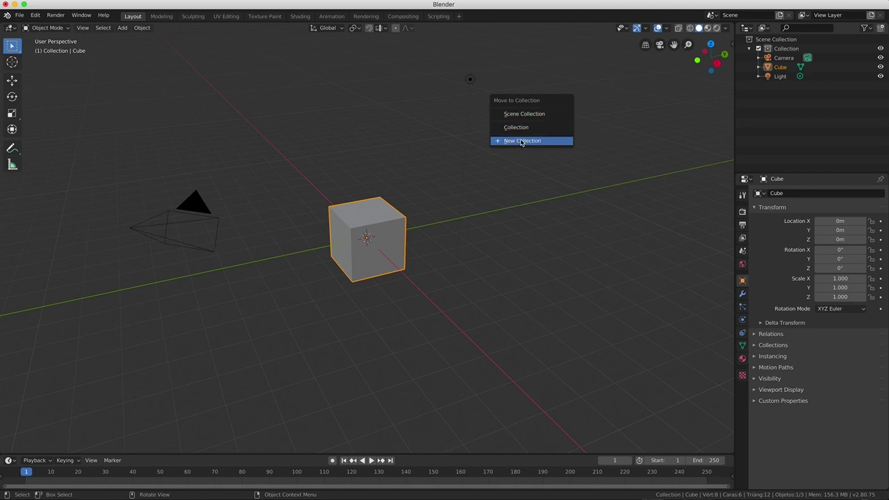
click(522, 141)
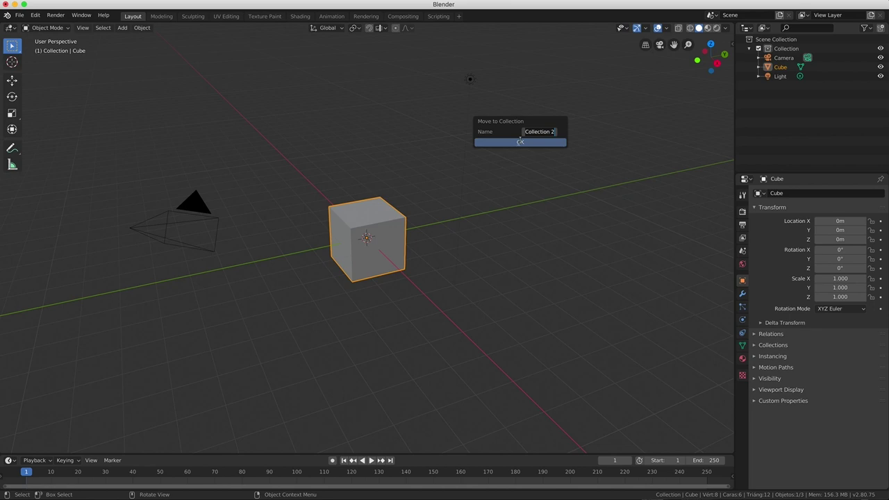
text(modelados)
key(Return)
click(522, 142)
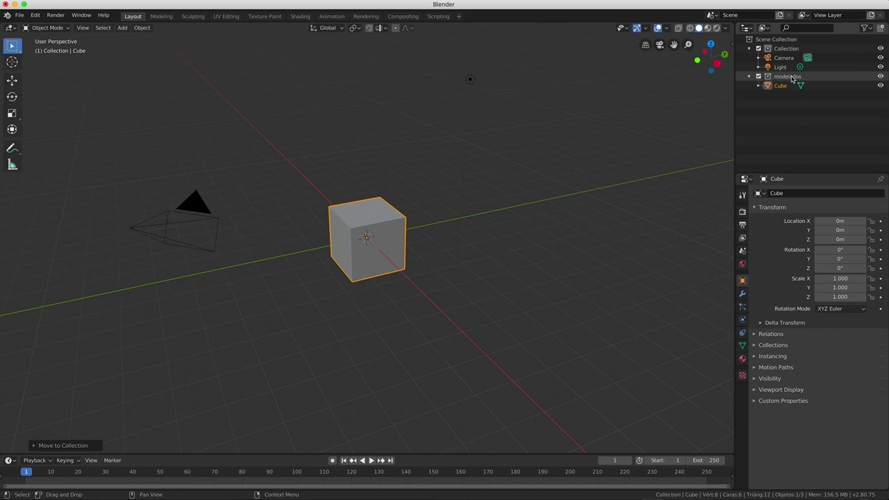
click(20, 15)
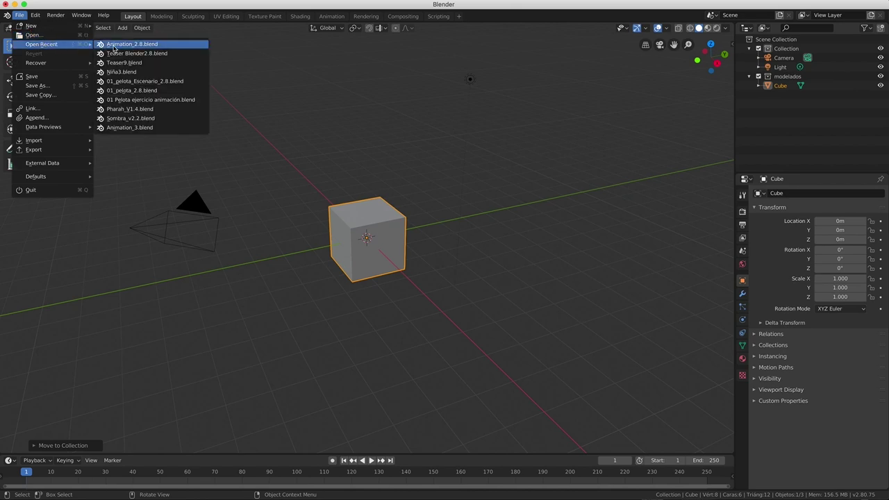
Open the recent file Animation_2.8.blend and select the Cuerpo collection.
click(116, 48)
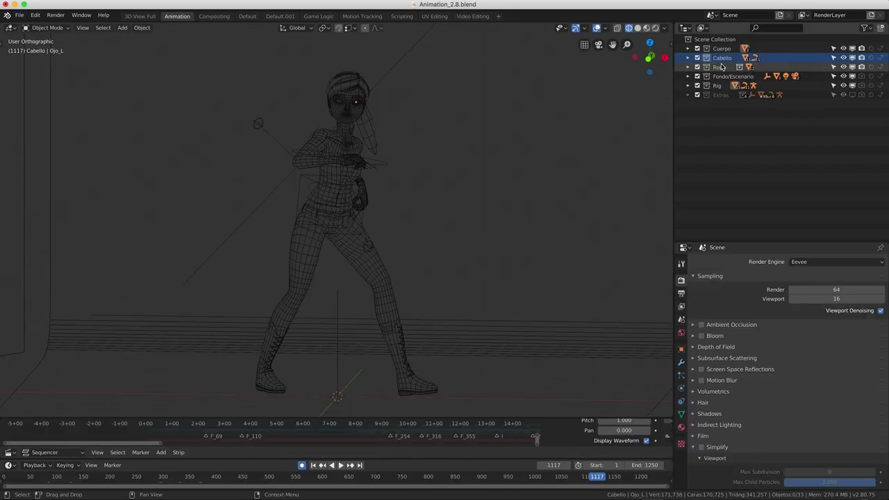
click(717, 124)
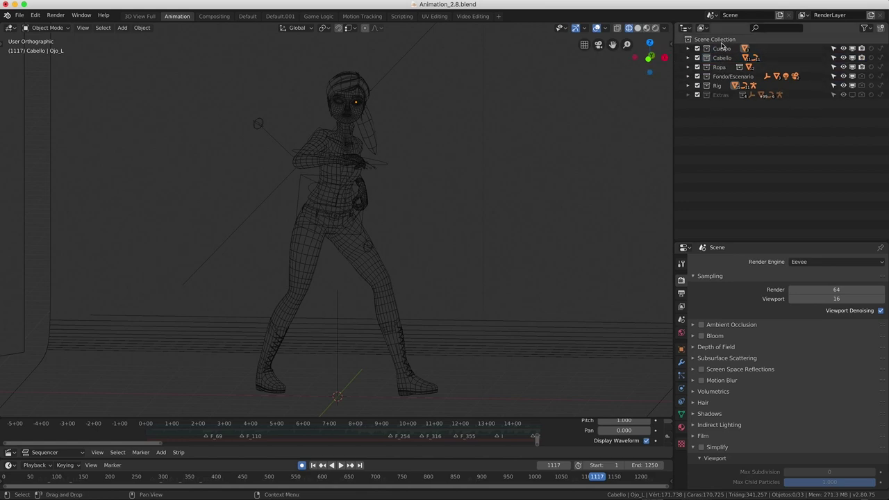
click(719, 51)
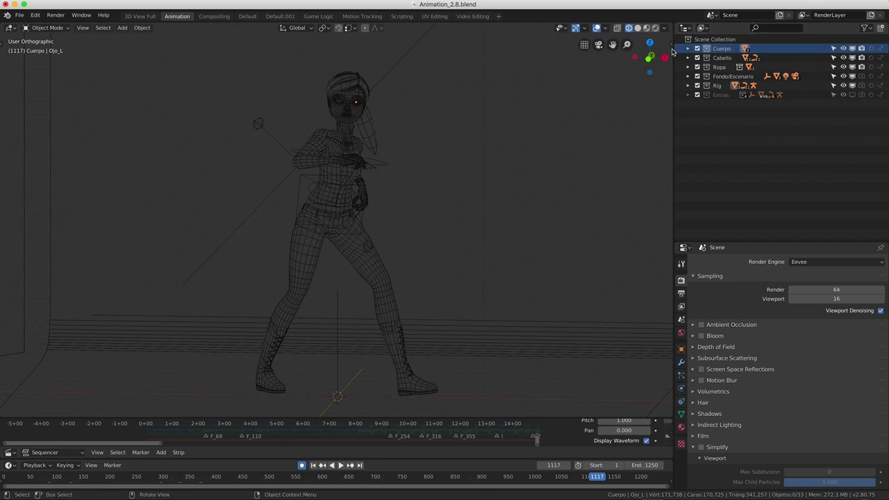
Expand and collapse the Cuerpo, Rig and Extras collections, then select Extras.
click(688, 50)
click(689, 50)
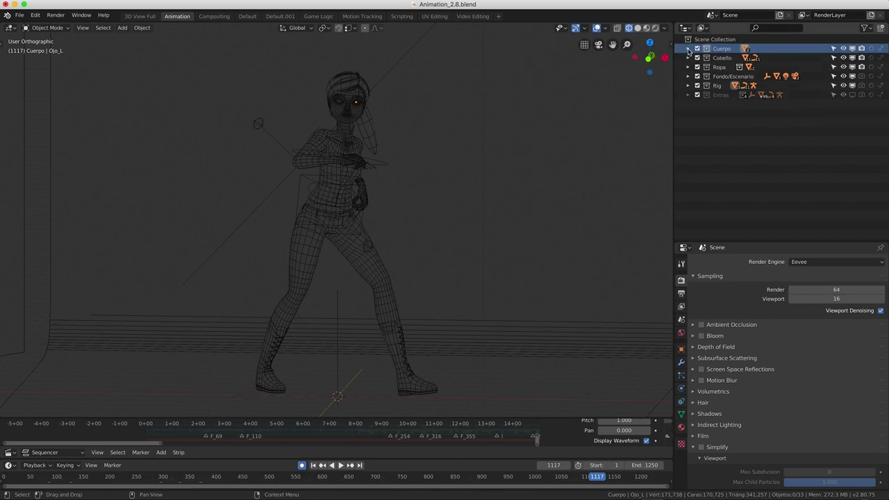
click(688, 86)
click(688, 85)
click(687, 95)
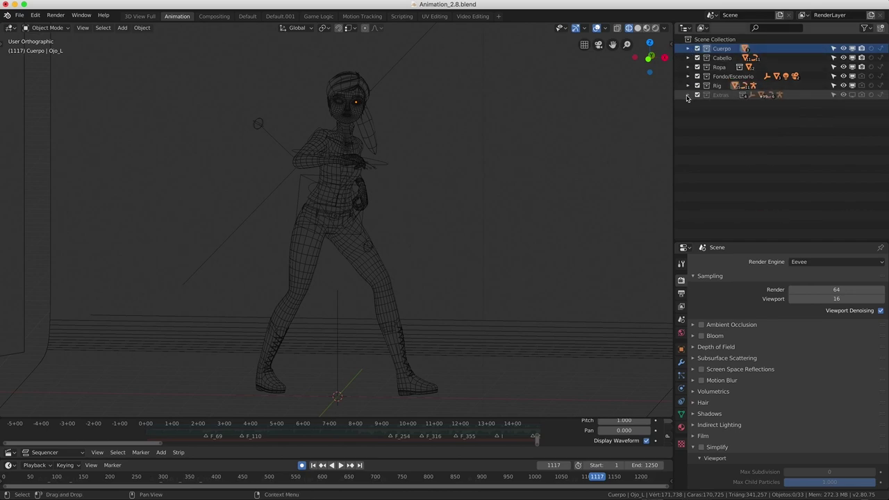
click(688, 95)
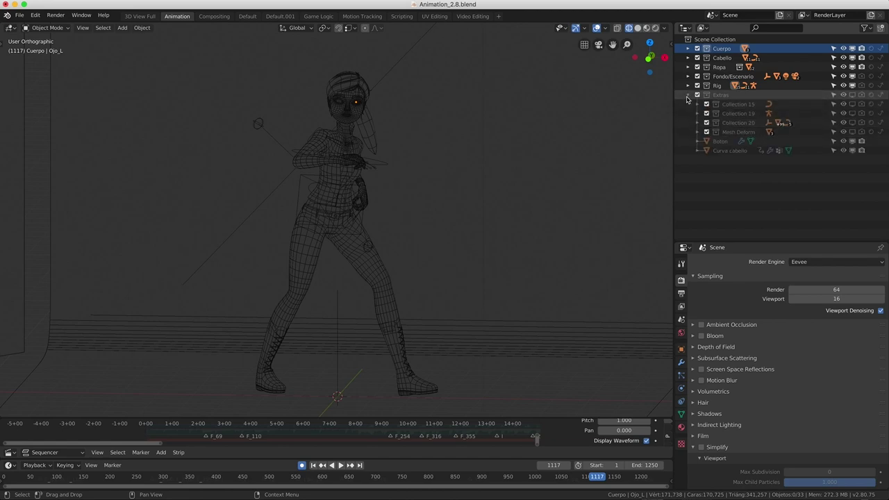
click(715, 96)
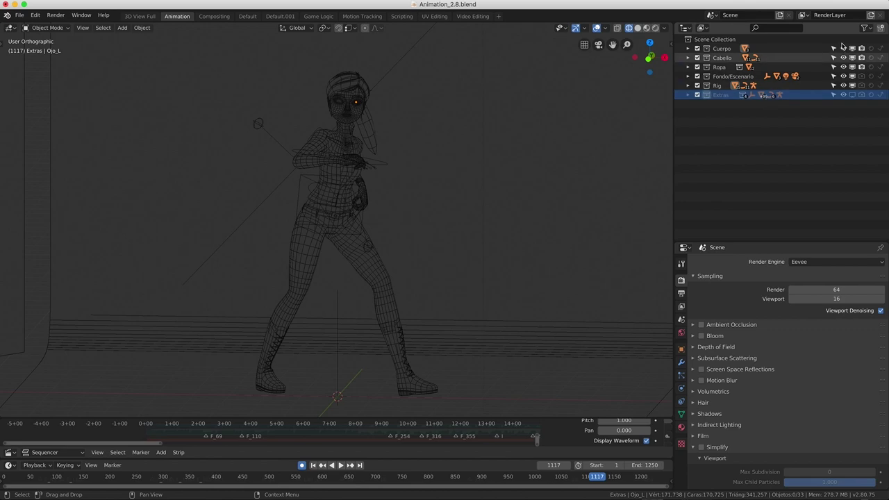
Hide the Cuerpo collection in the viewport with its eye icon, then show it again.
click(865, 28)
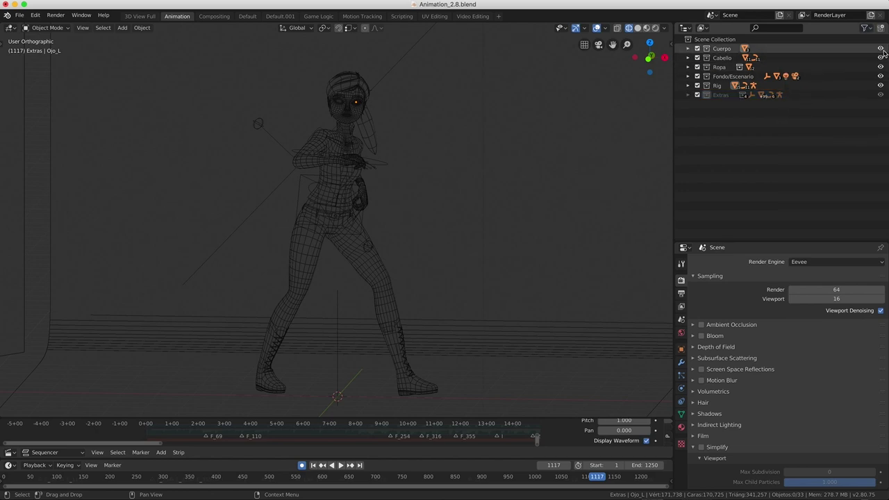
click(881, 50)
click(881, 48)
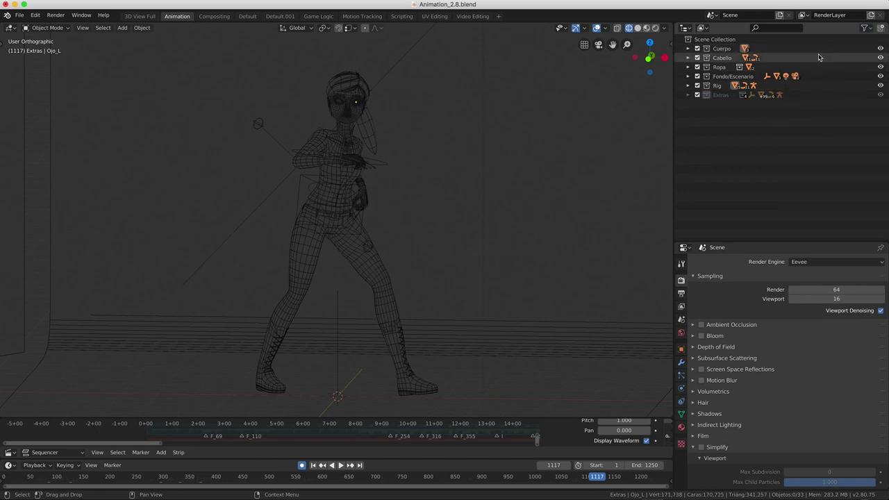
click(720, 50)
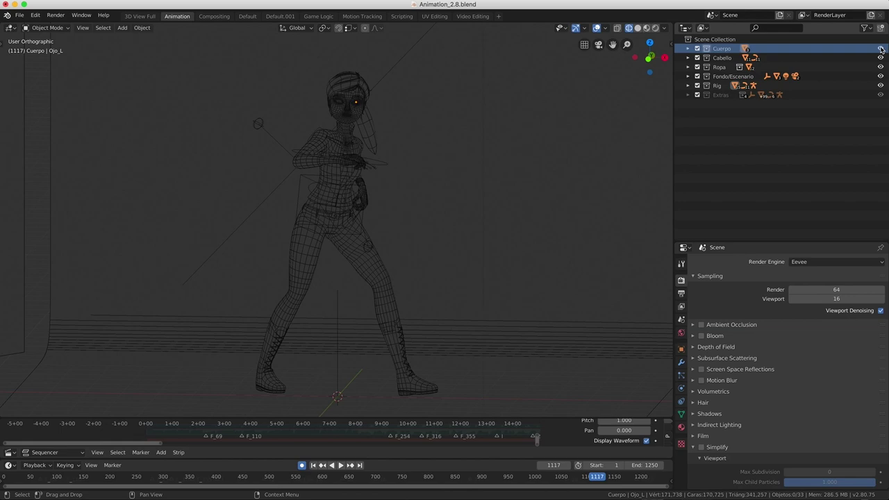
click(872, 29)
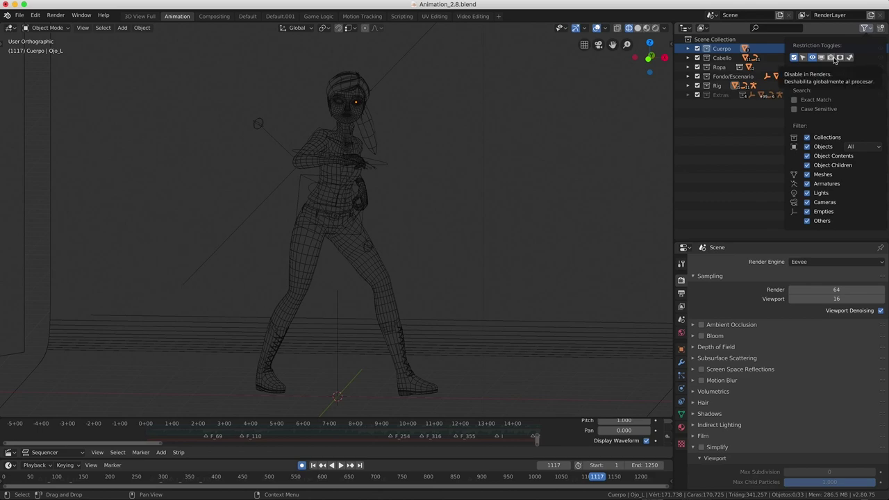
Enable the Selectable restriction toggle in the outliner filter, then select and deselect the rig.
click(804, 61)
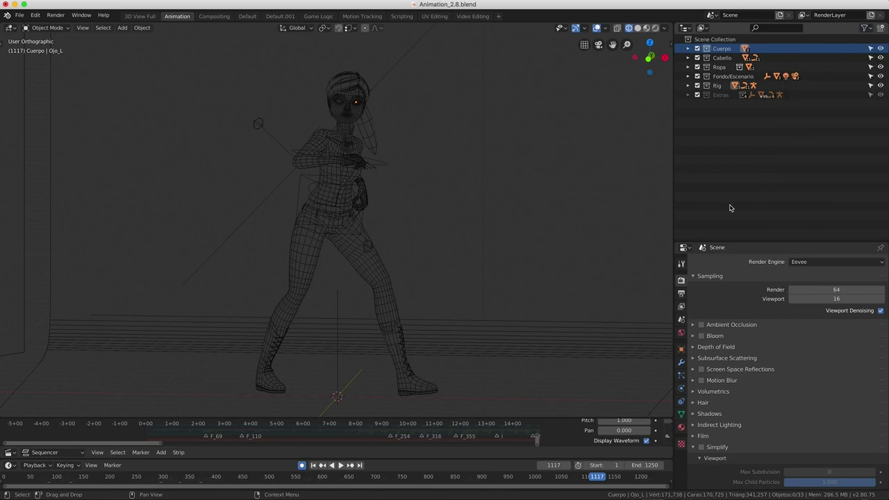
click(337, 127)
click(337, 121)
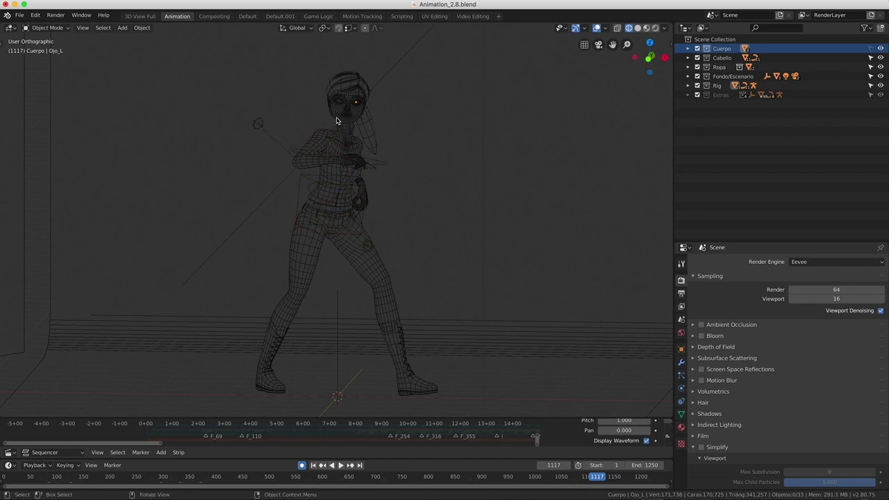
click(868, 31)
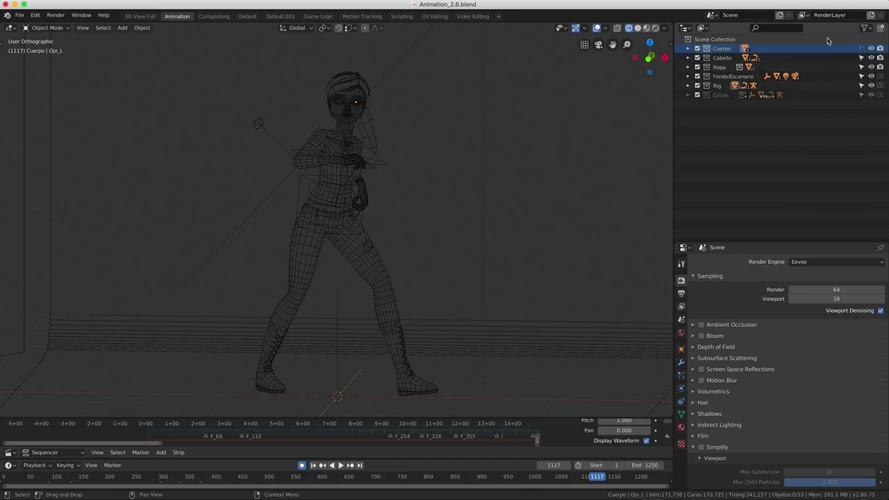
click(865, 29)
click(871, 28)
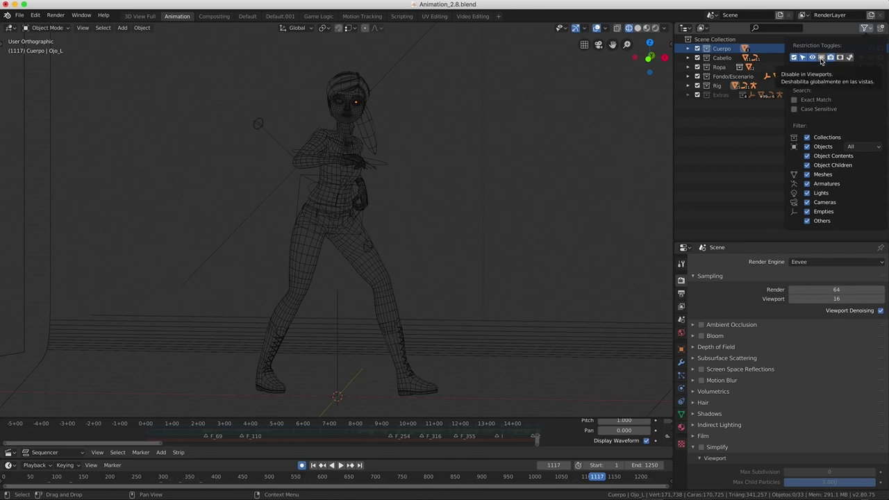
Add the Disable in Viewports toggle and switch the Cuerpo collection off and on repeatedly.
click(822, 59)
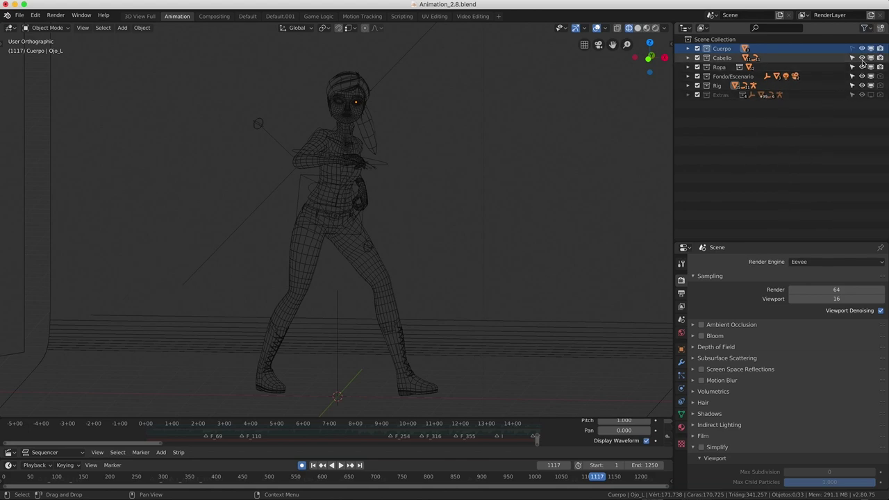
click(871, 48)
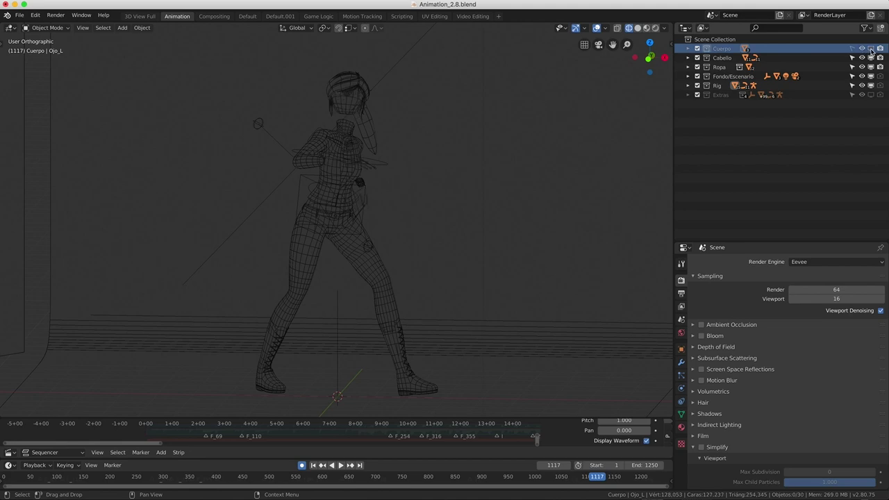
click(871, 49)
click(872, 49)
click(871, 49)
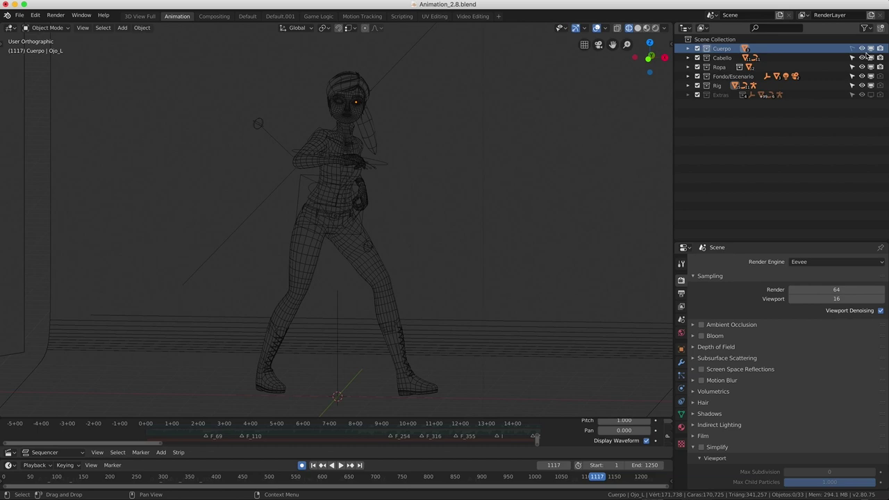
click(870, 50)
click(865, 50)
click(871, 50)
click(871, 49)
Expand Cuerpo, select its body object, make it selectable, and test selecting the character.
click(689, 48)
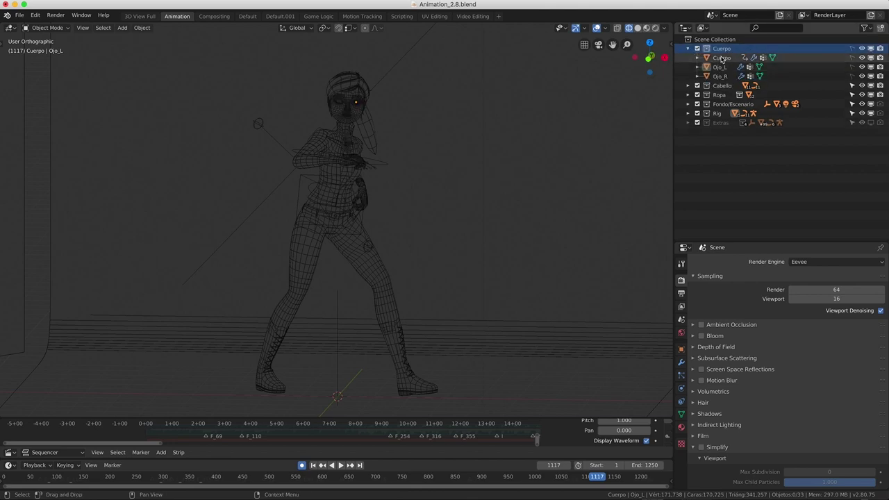
click(722, 57)
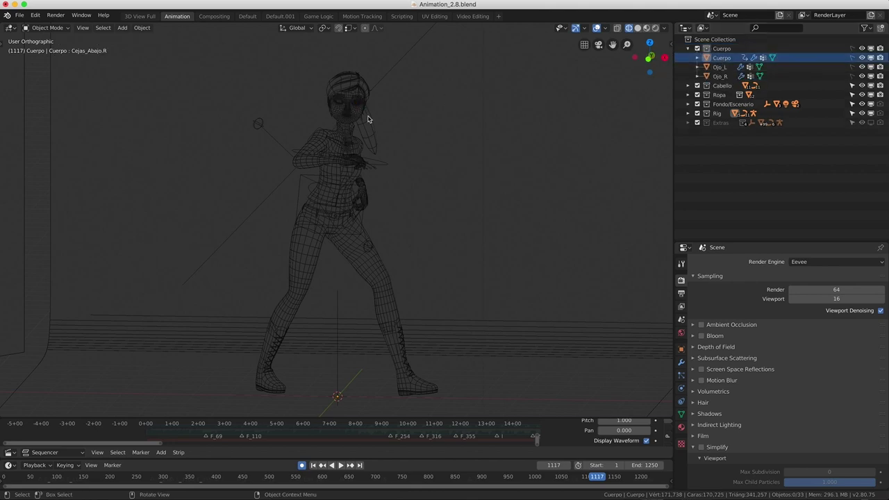
click(852, 48)
click(336, 121)
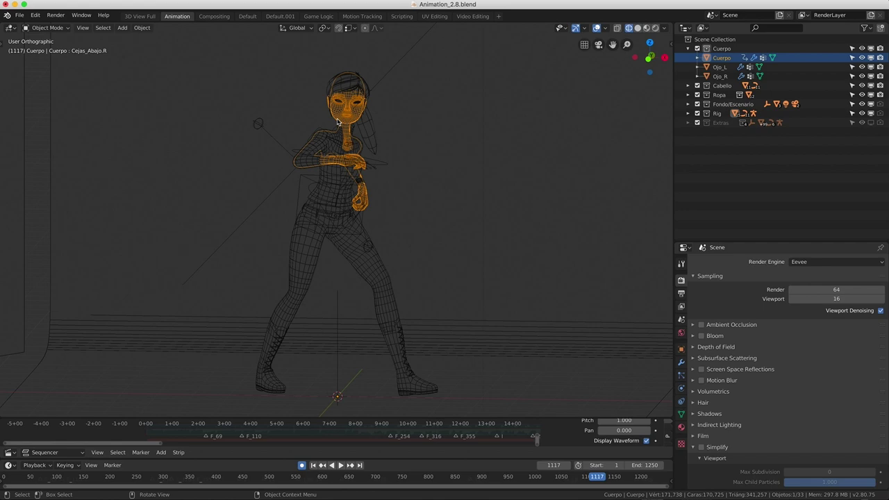
click(391, 125)
Hide the Cuerpo body and reveal it with Alt+H, then disable and re-enable it in the viewport.
click(862, 57)
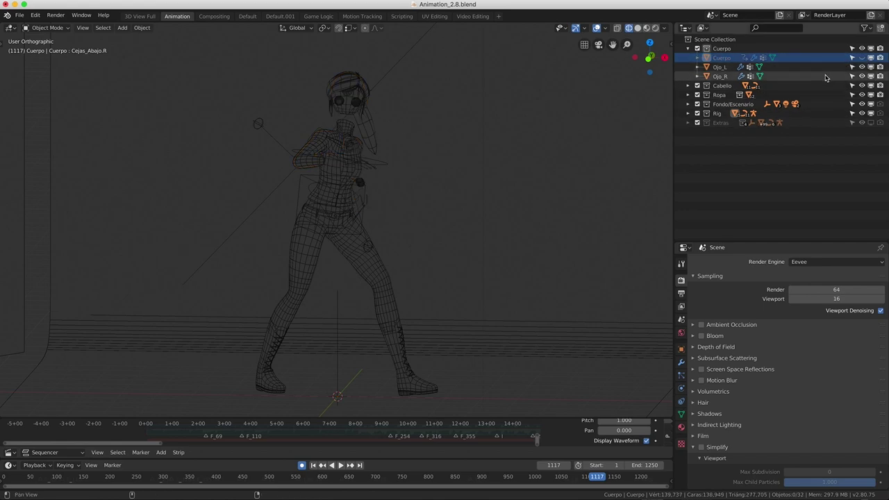
key(alt+h)
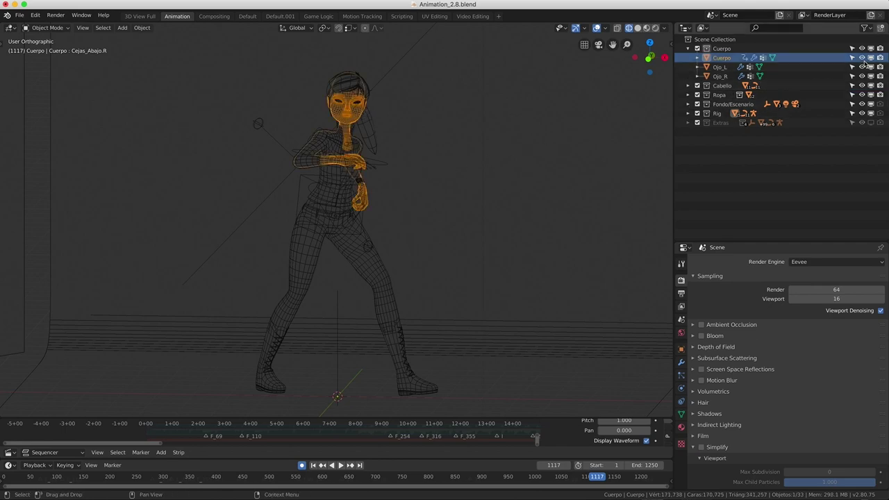
click(872, 58)
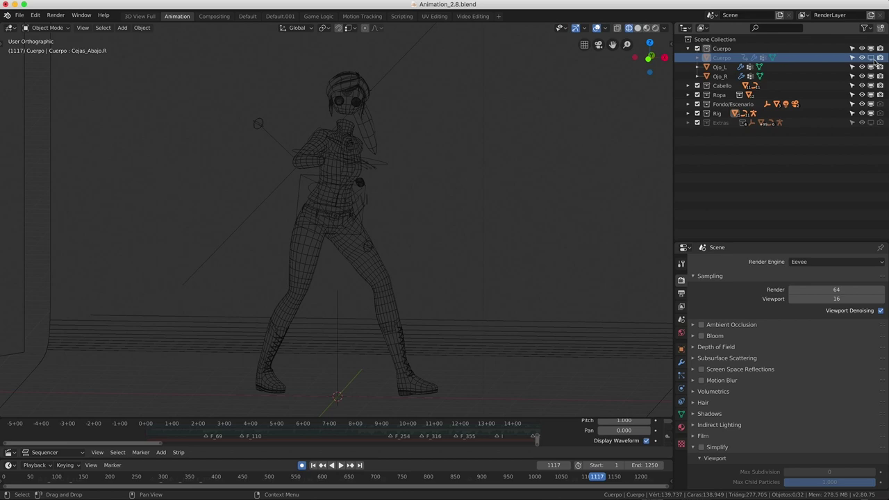
click(874, 61)
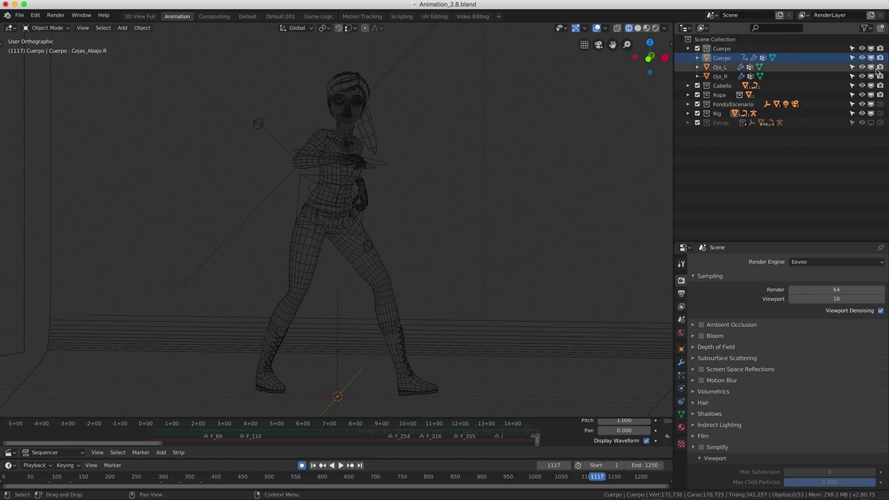